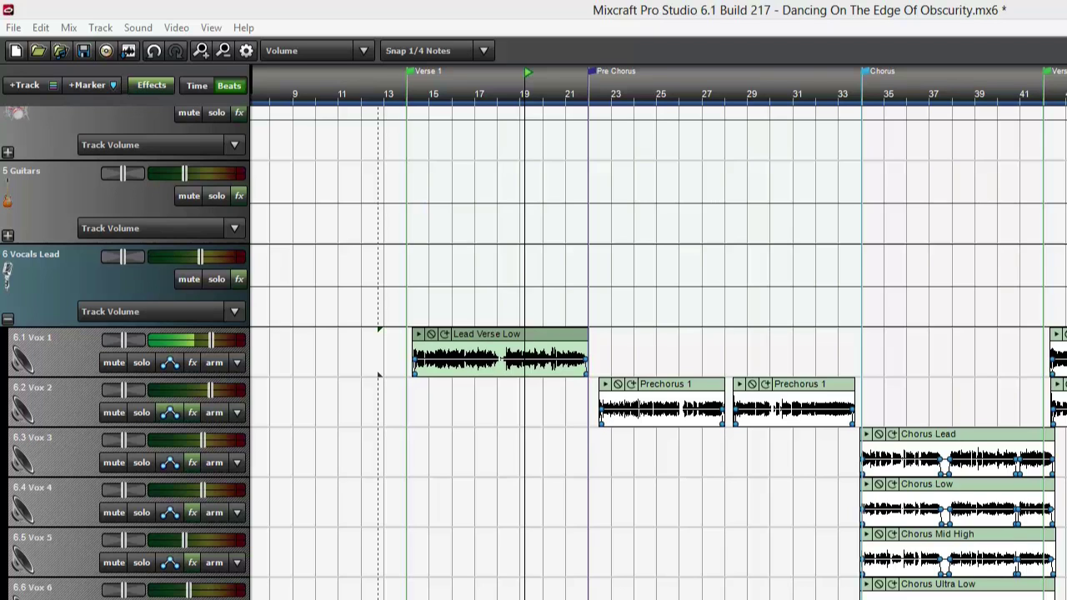
- Stop playback and solo the 6 Vocals Lead track group to isolate its Vox tracks
key(space)
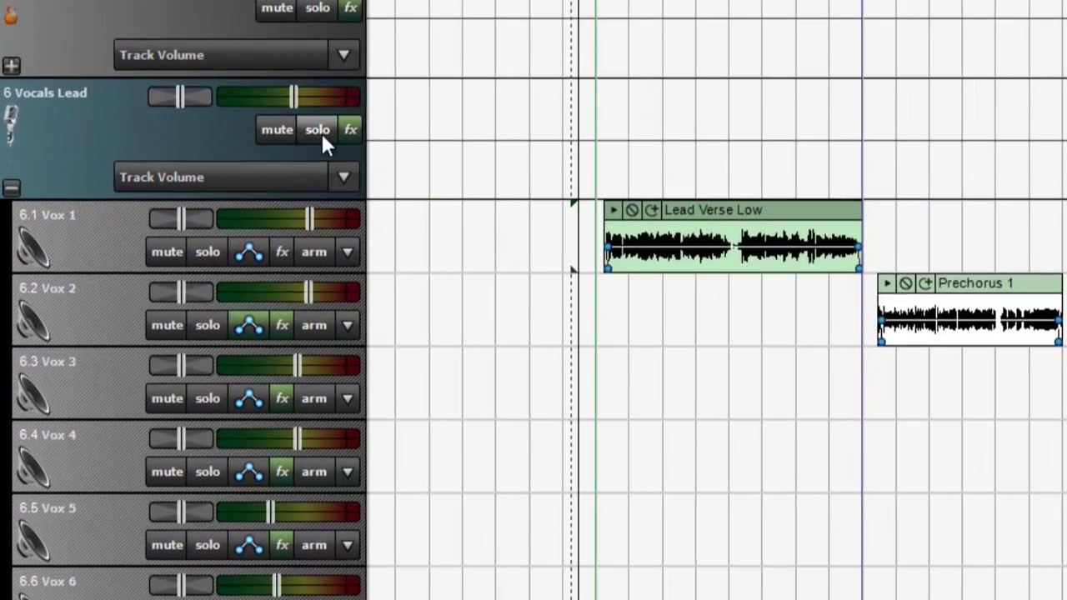
click(216, 278)
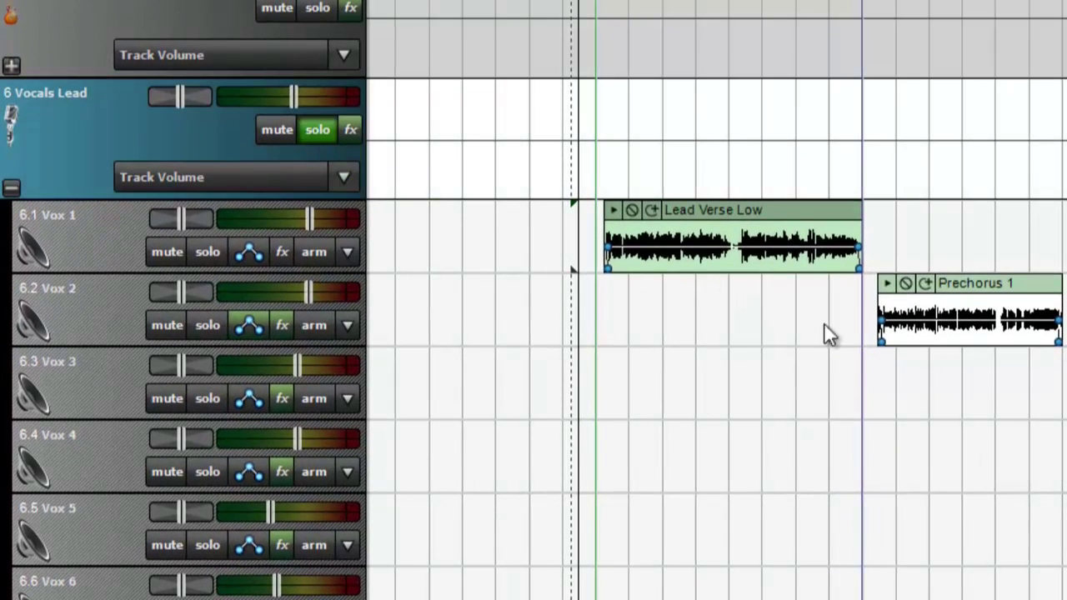
- Solo 6.1 Vox 1 and loop-play its Lead Verse Low clip in Verse 1
click(200, 255)
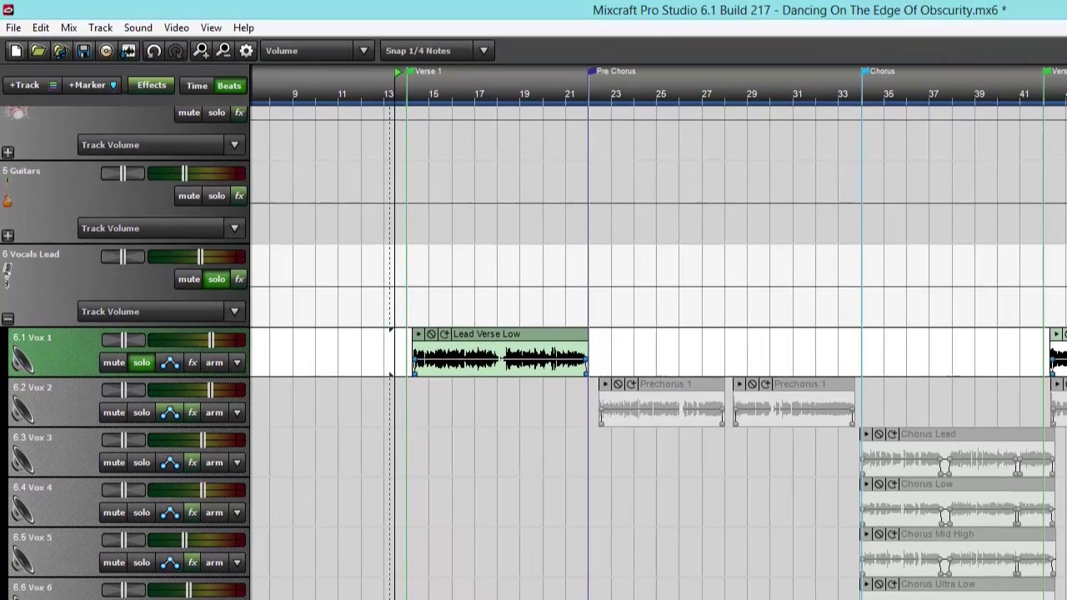
key(l)
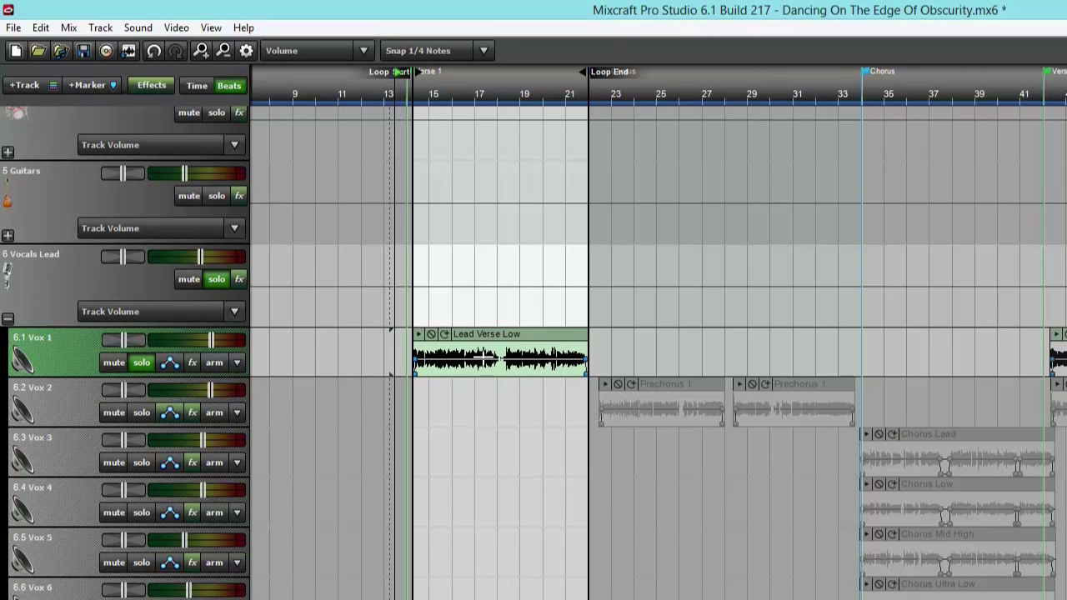
key(space)
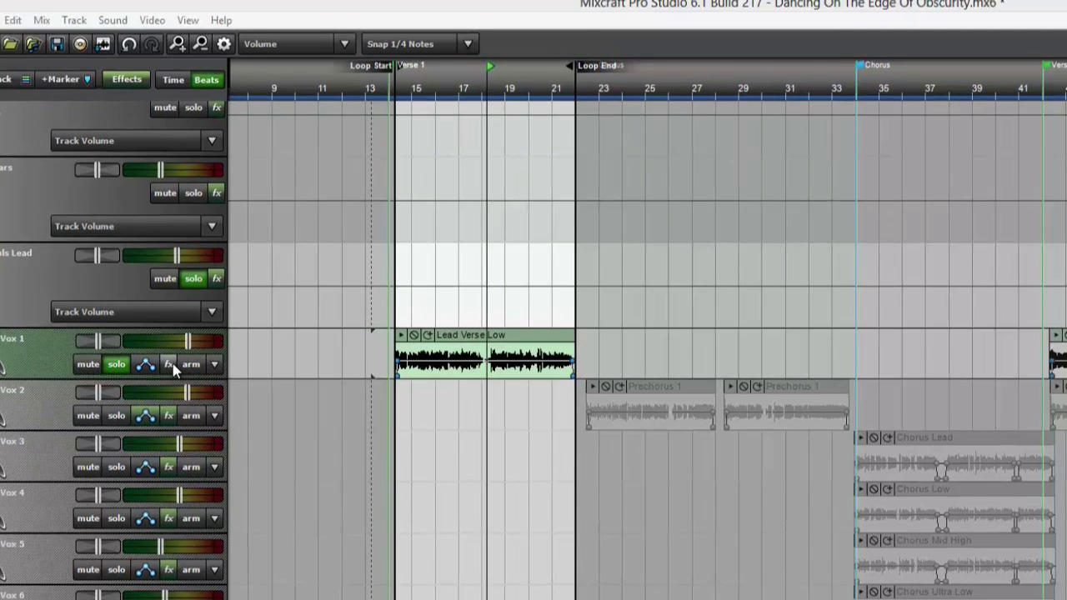
- Insert TB Parametric Equalizer on Vox 1 and open its editor at default settings
click(169, 364)
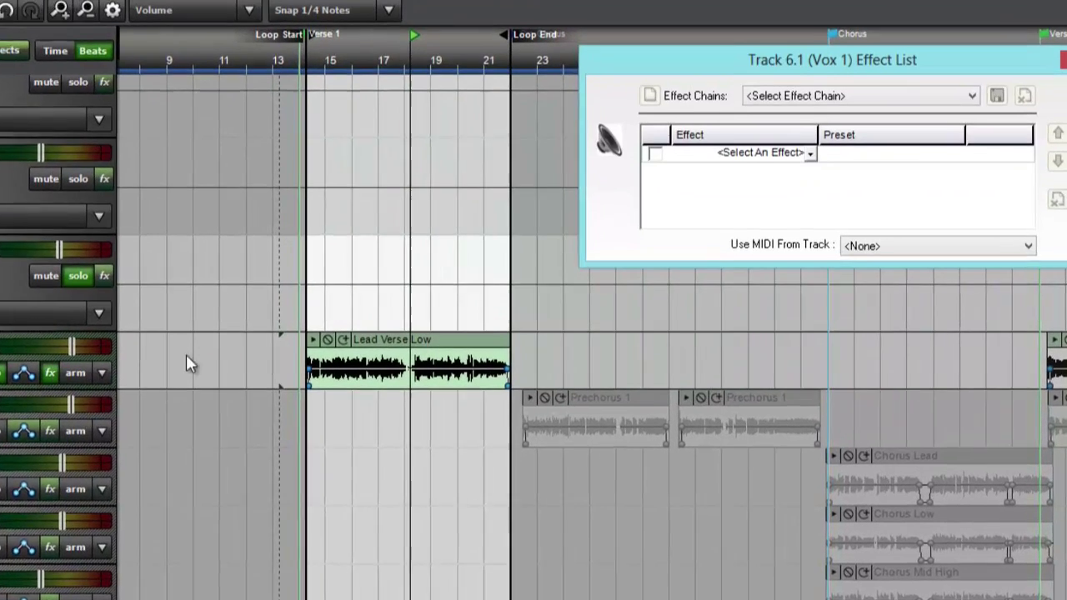
click(675, 144)
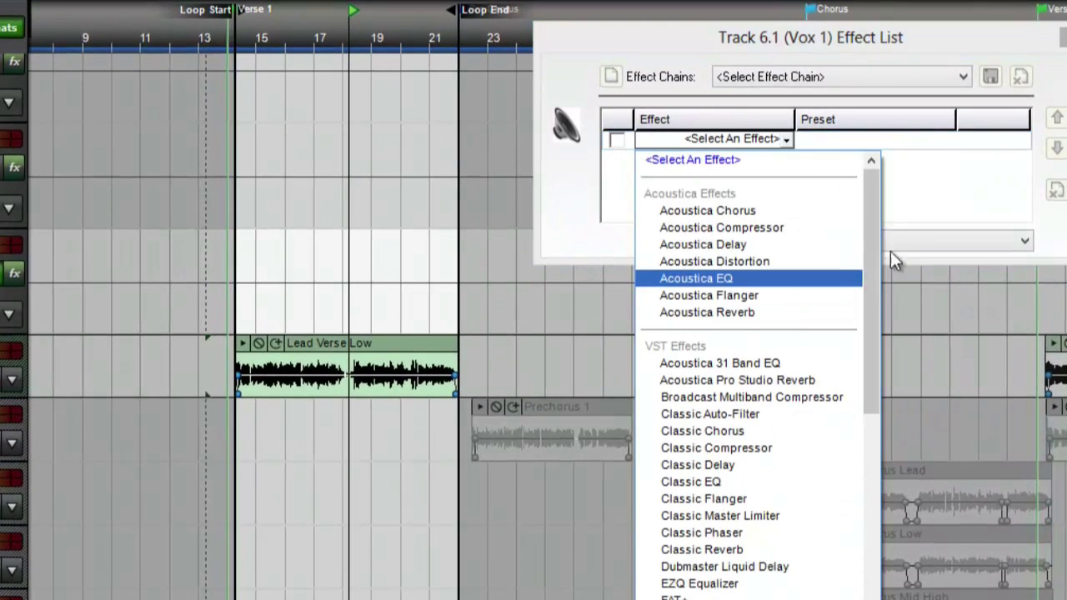
drag(871, 224, 874, 436)
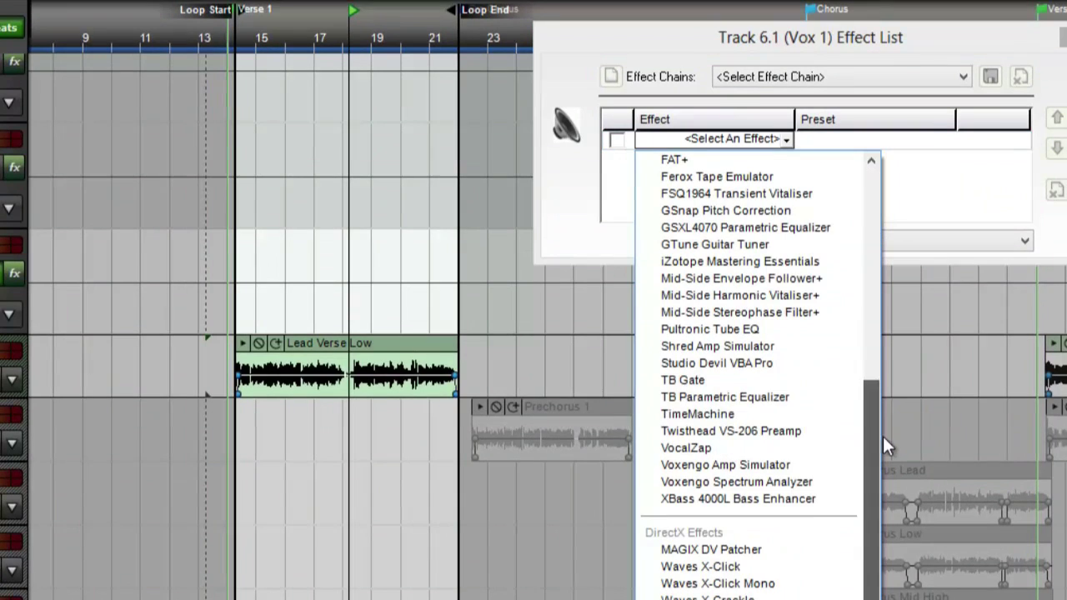
click(750, 397)
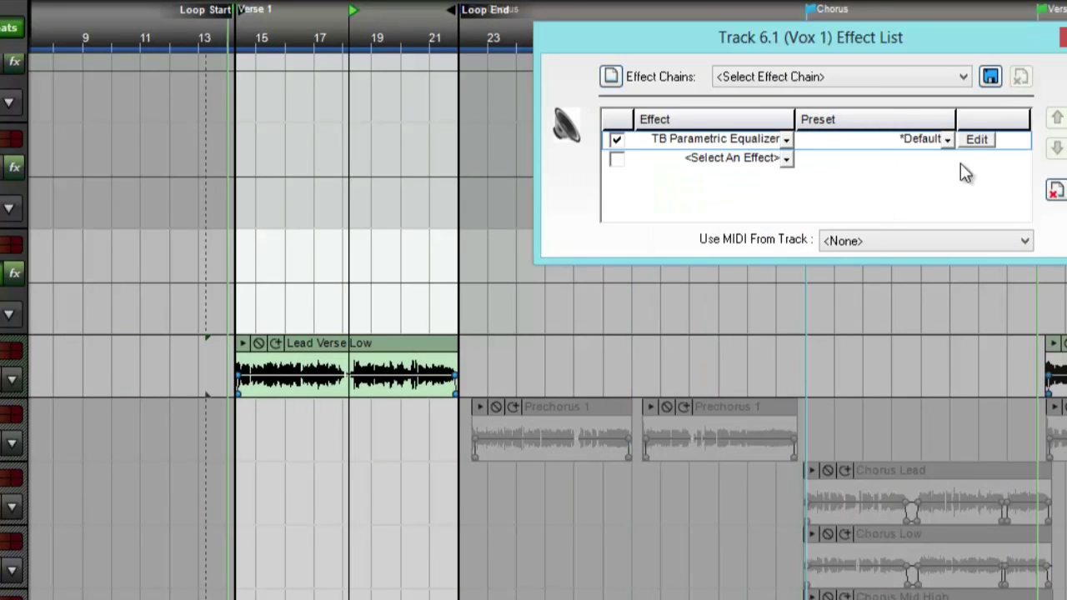
click(979, 142)
click(1062, 38)
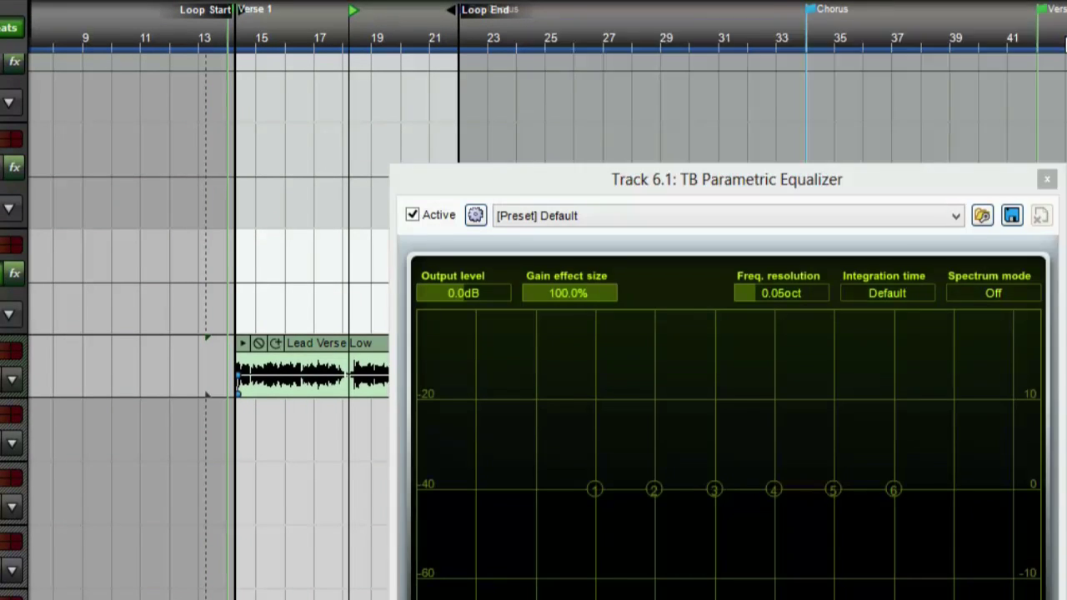
- Raise the EQ window and make band 1 a low-shelf cut of -19.4 dB at 161 Hz
drag(862, 183, 822, 71)
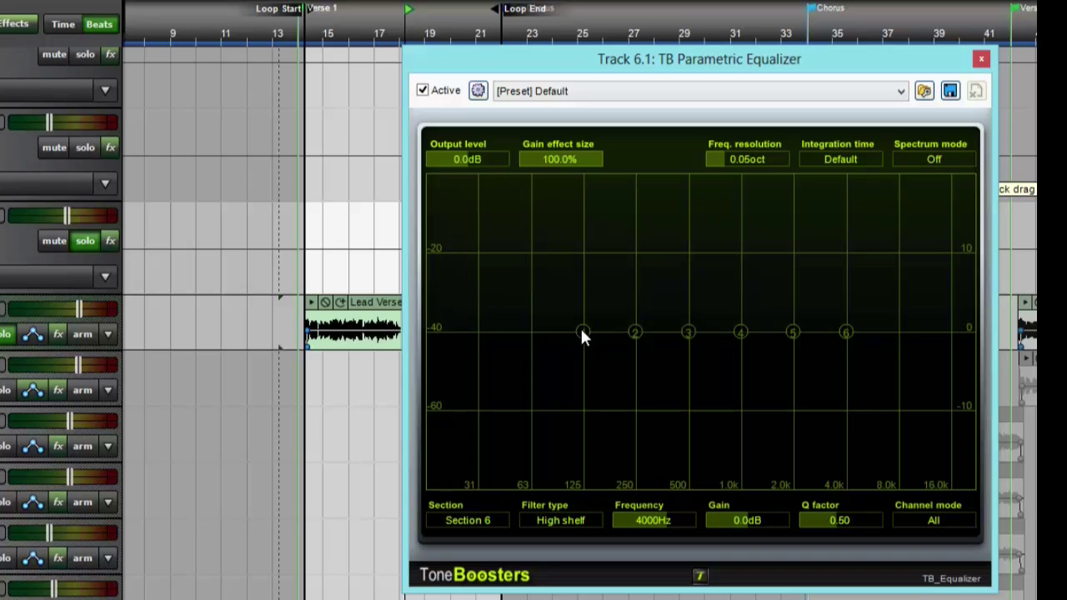
mouse_move(582, 333)
mouse_down()
mouse_move(591, 429)
mouse_move(606, 446)
mouse_move(589, 451)
mouse_move(579, 339)
mouse_up()
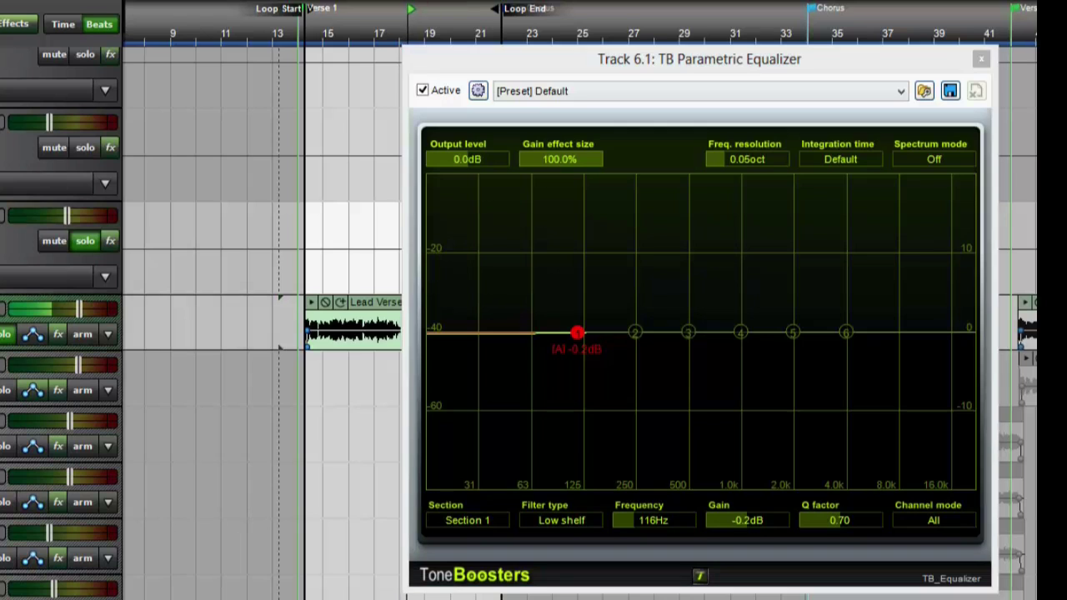
drag(577, 331, 604, 486)
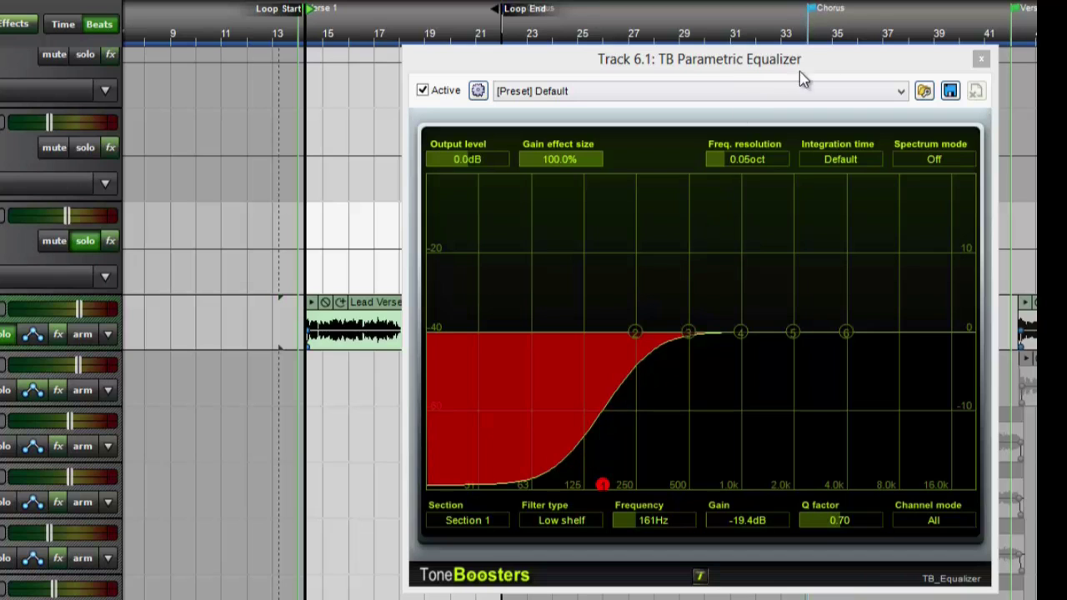
- Boost band 4 as a narrow Q 4.33 bell, sweep for harshness, then pull it into a cut
drag(826, 67, 783, 61)
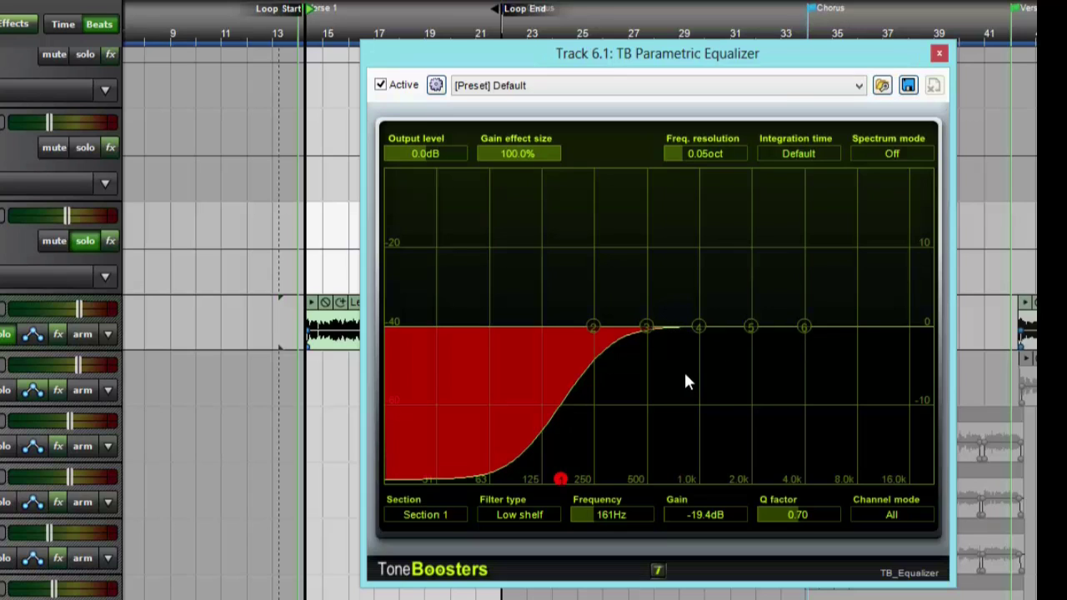
drag(700, 325, 686, 302)
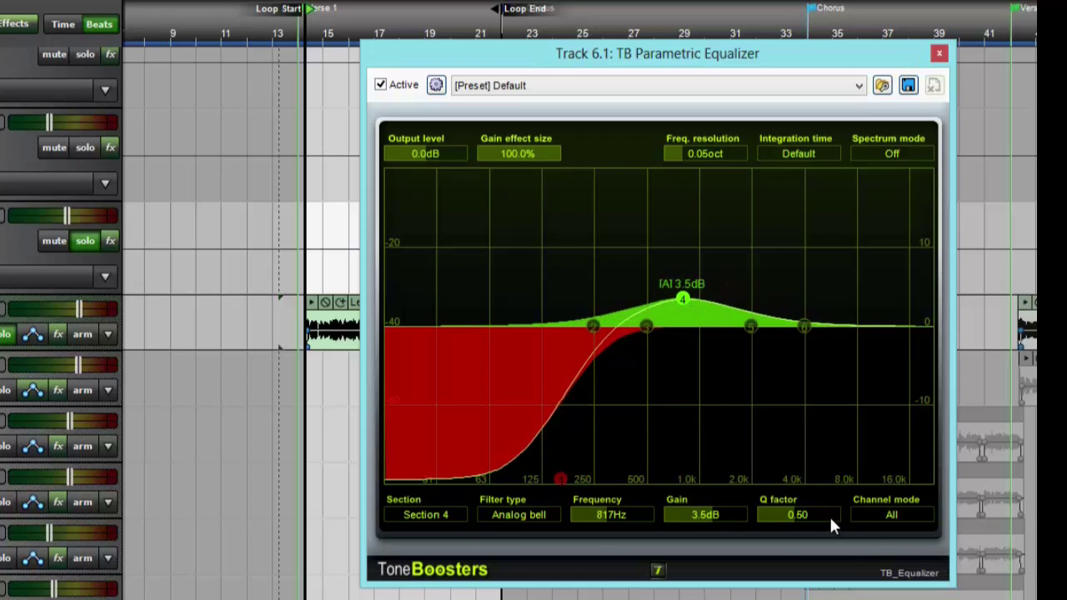
drag(794, 510, 858, 503)
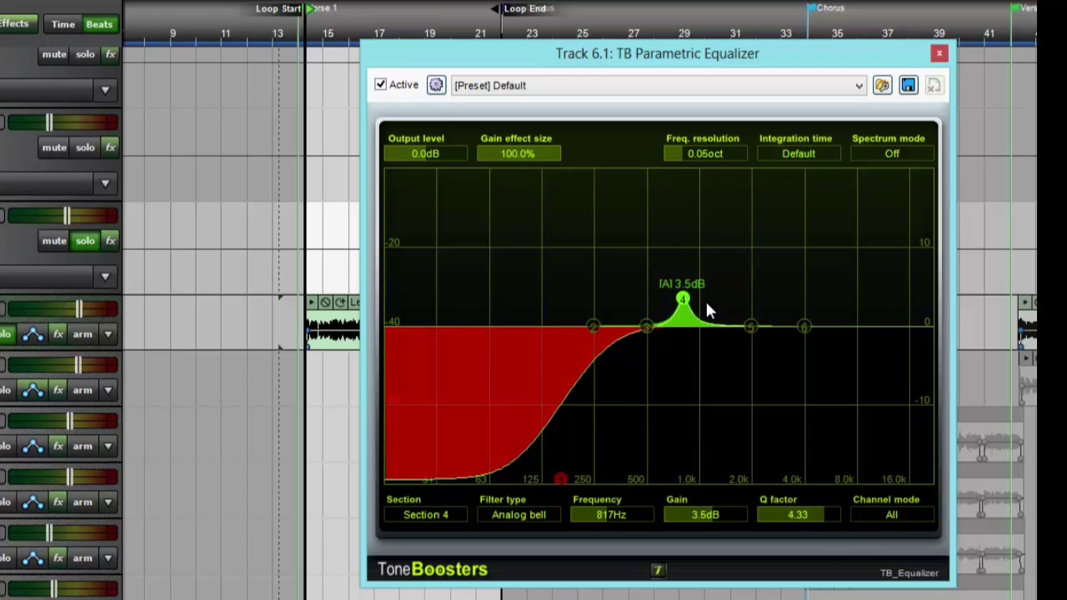
drag(682, 298, 681, 326)
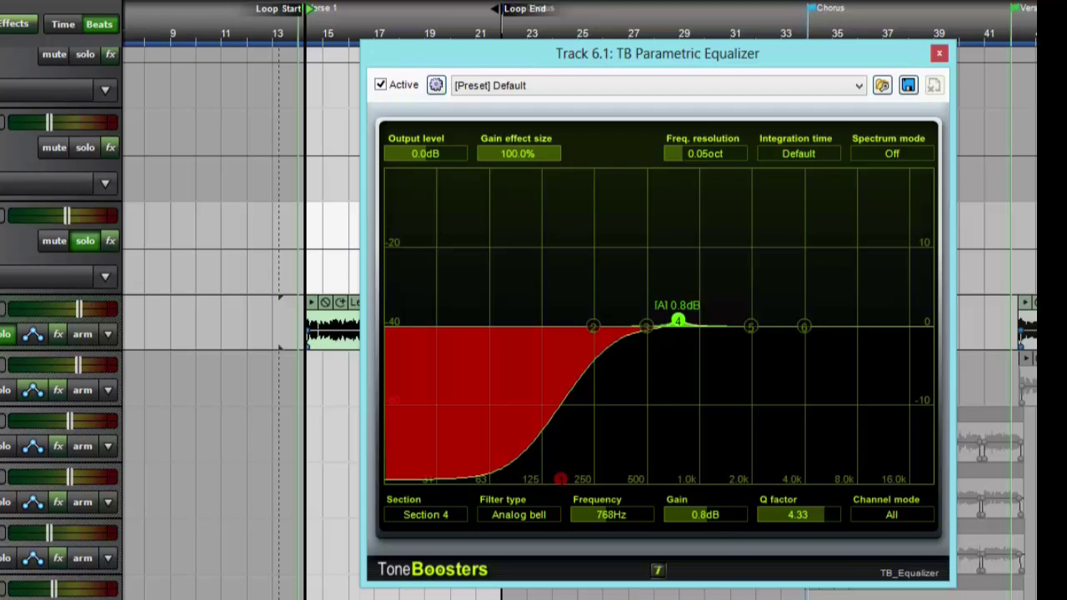
drag(679, 322, 687, 166)
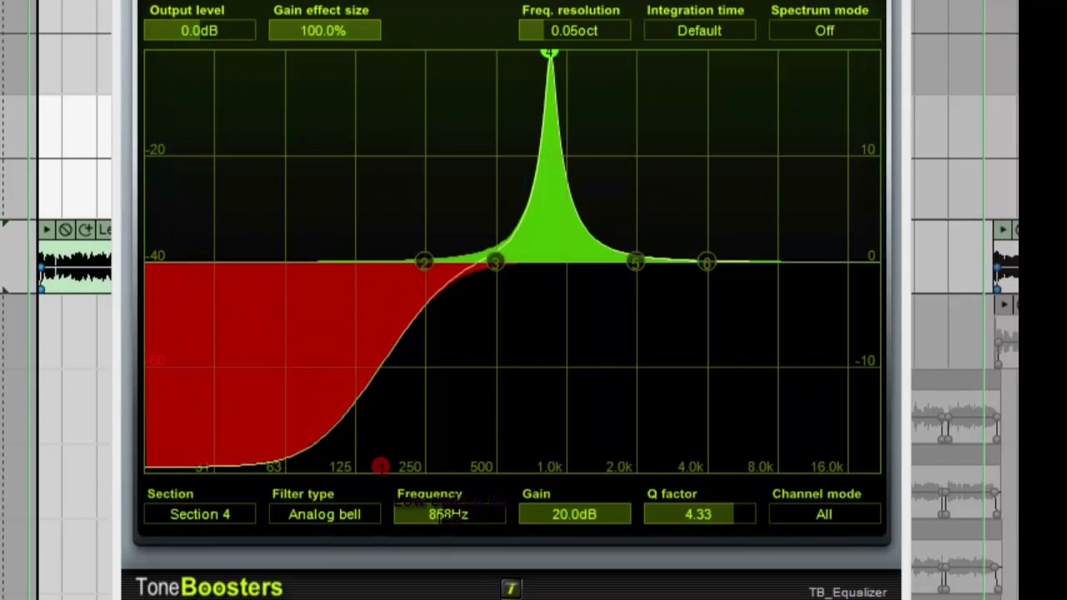
drag(550, 57, 552, 419)
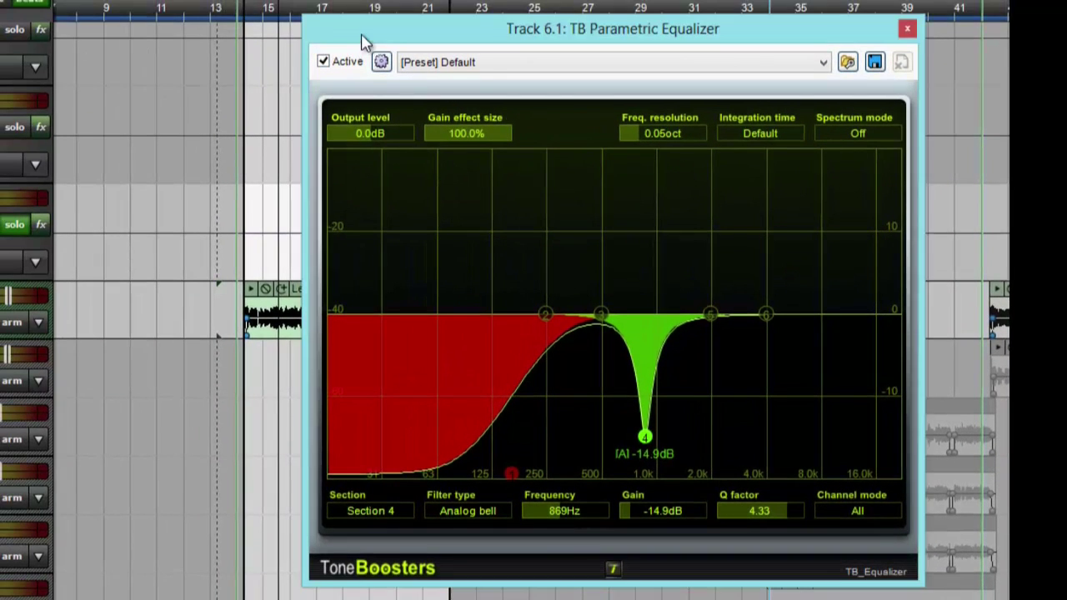
- Bypass and re-enable the Vox 1 equalizer to compare the 869 Hz notch and shelf cut
drag(364, 41, 369, 45)
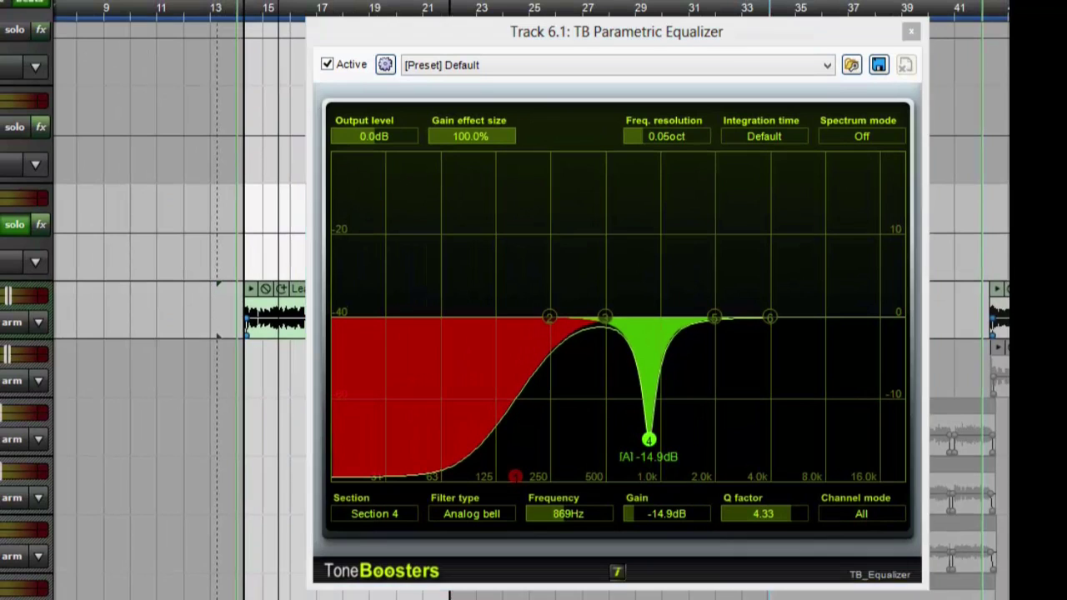
click(326, 65)
click(327, 65)
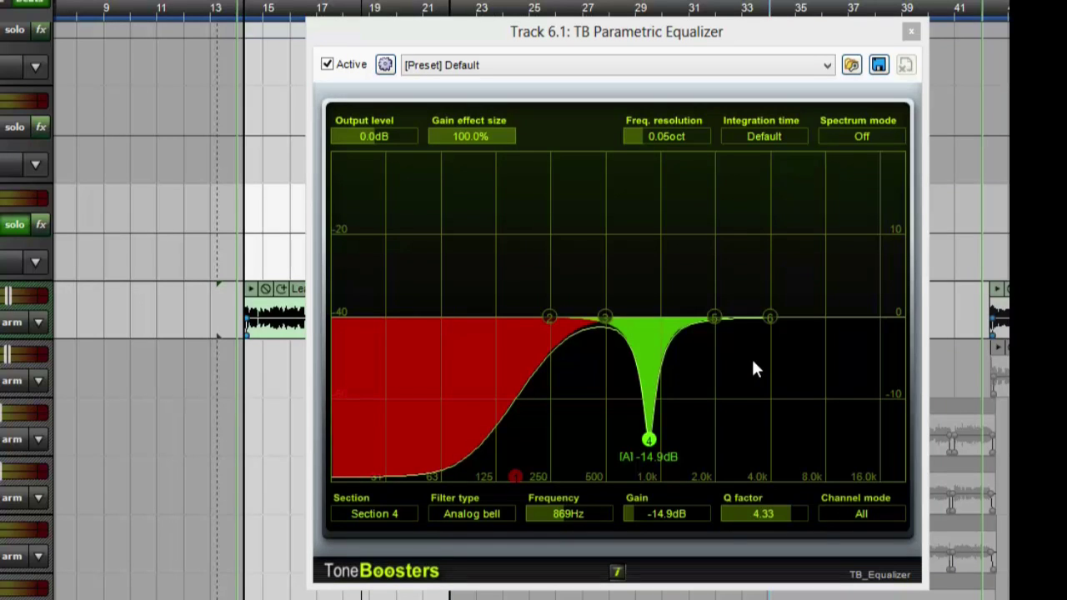
- Make band 3 a Q 10 notch of -11.9 dB near 464 Hz and raise the band 6 high shelf
drag(603, 321, 592, 290)
drag(782, 514, 837, 513)
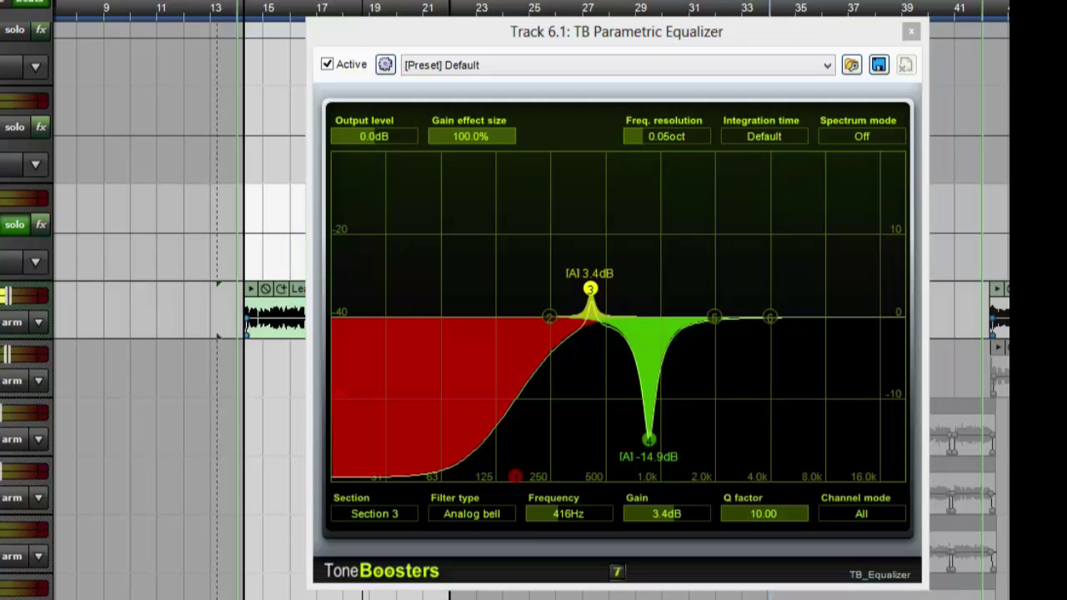
drag(590, 290, 598, 415)
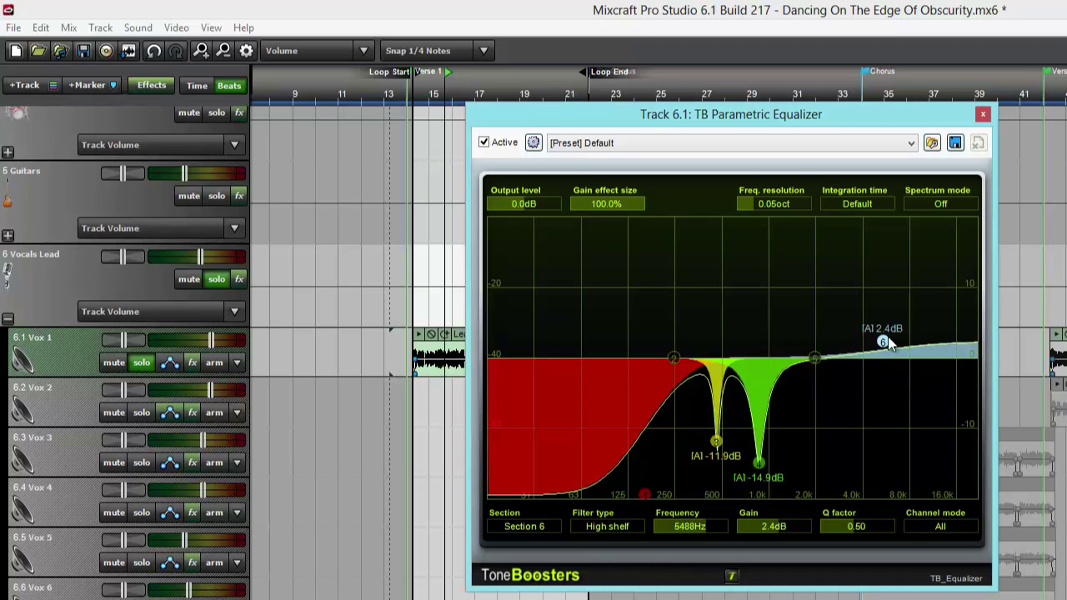
drag(890, 345, 907, 292)
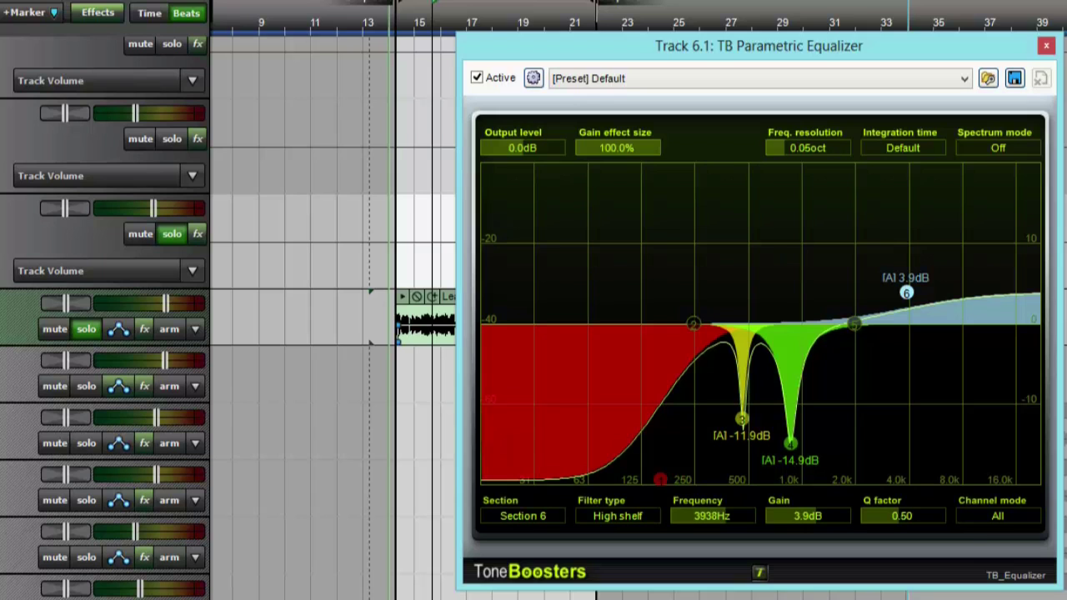
- Play the loop and tune the band 6 high shelf to +3.6 dB at 2658 Hz
key(space)
mouse_move(895, 295)
mouse_down()
mouse_move(908, 252)
mouse_move(875, 222)
mouse_move(877, 207)
mouse_move(886, 347)
mouse_move(885, 290)
mouse_move(877, 297)
mouse_up()
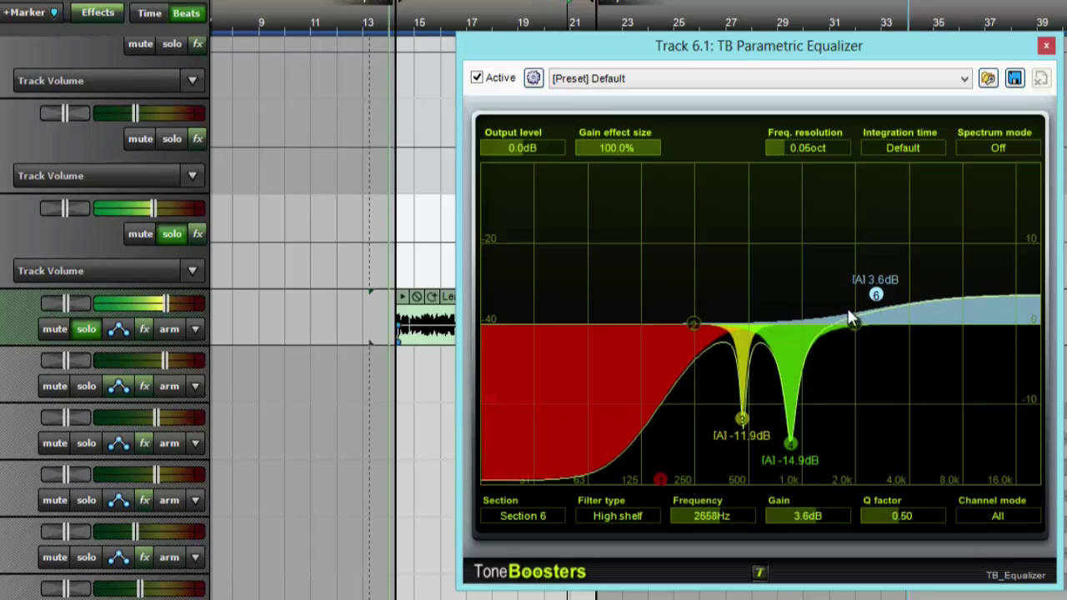
- A/B the equalizer, then raise band 2 into a 15.3 dB boost at 102 Hz
click(476, 77)
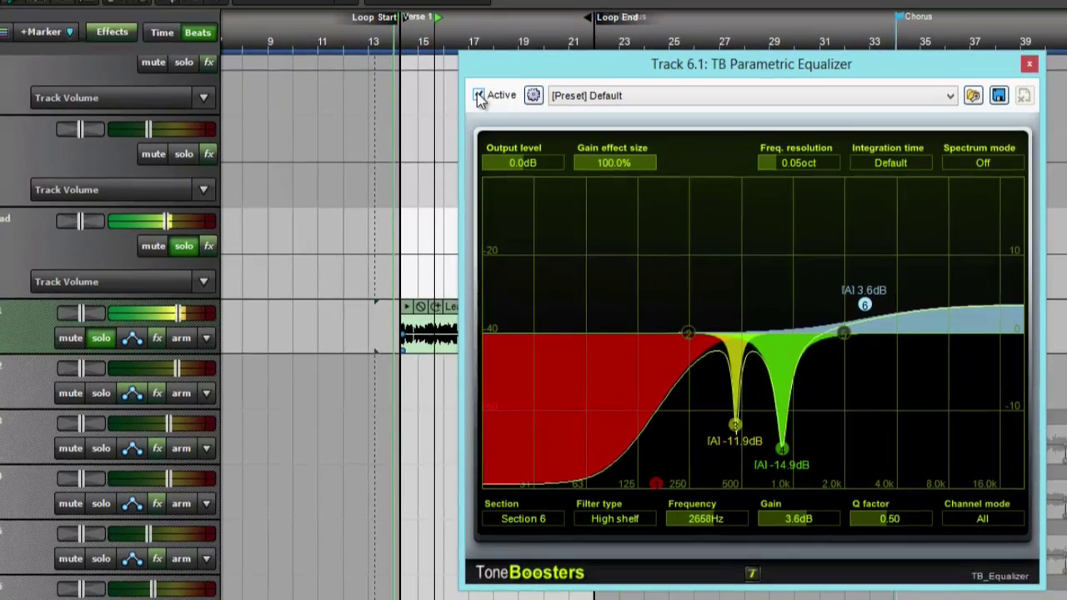
click(479, 95)
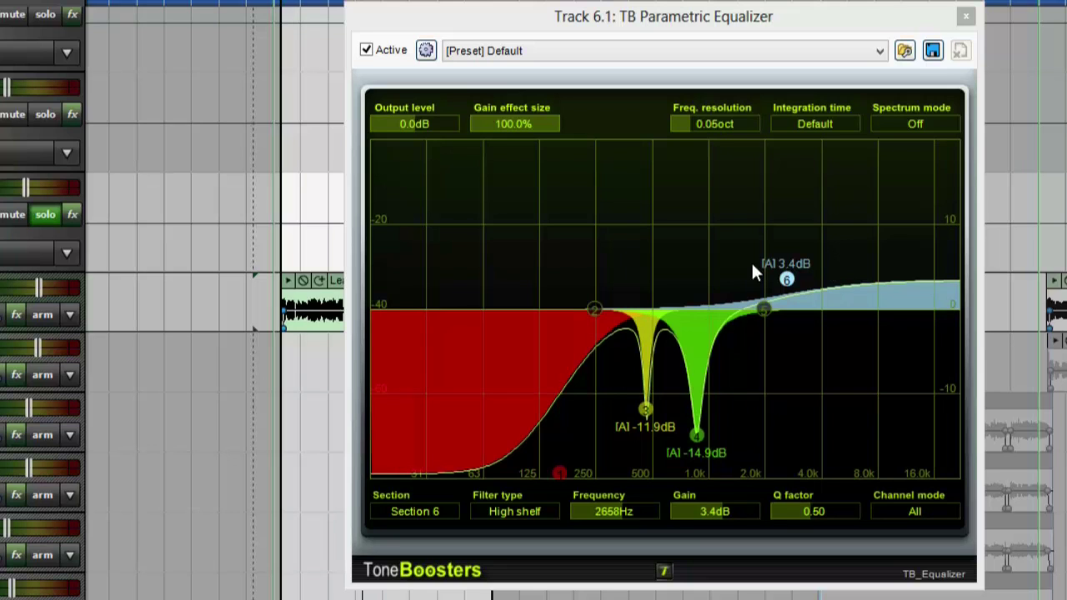
drag(594, 307, 523, 177)
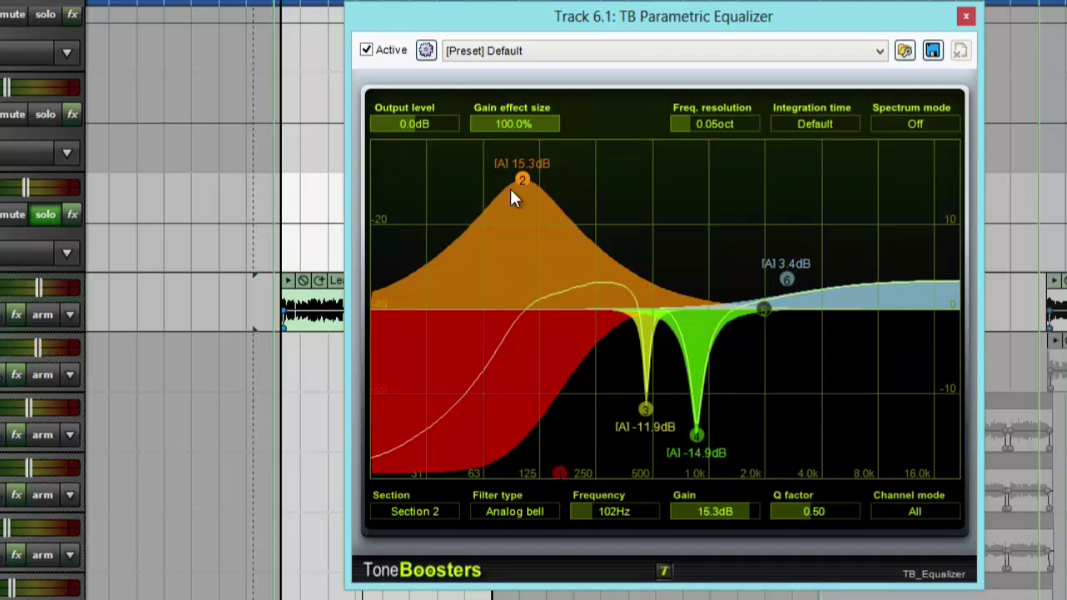
- Set band 2 to a sharp 17.2 dB peak at 123 Hz with Q 10.00
mouse_move(525, 175)
mouse_down()
mouse_move(530, 210)
mouse_move(538, 167)
mouse_up()
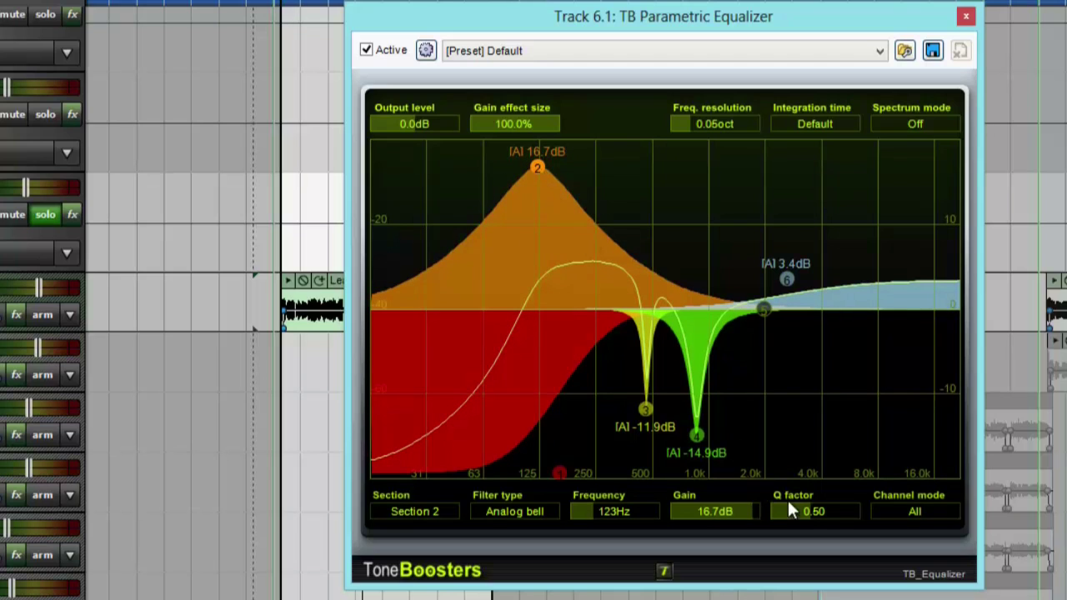
drag(812, 507, 959, 505)
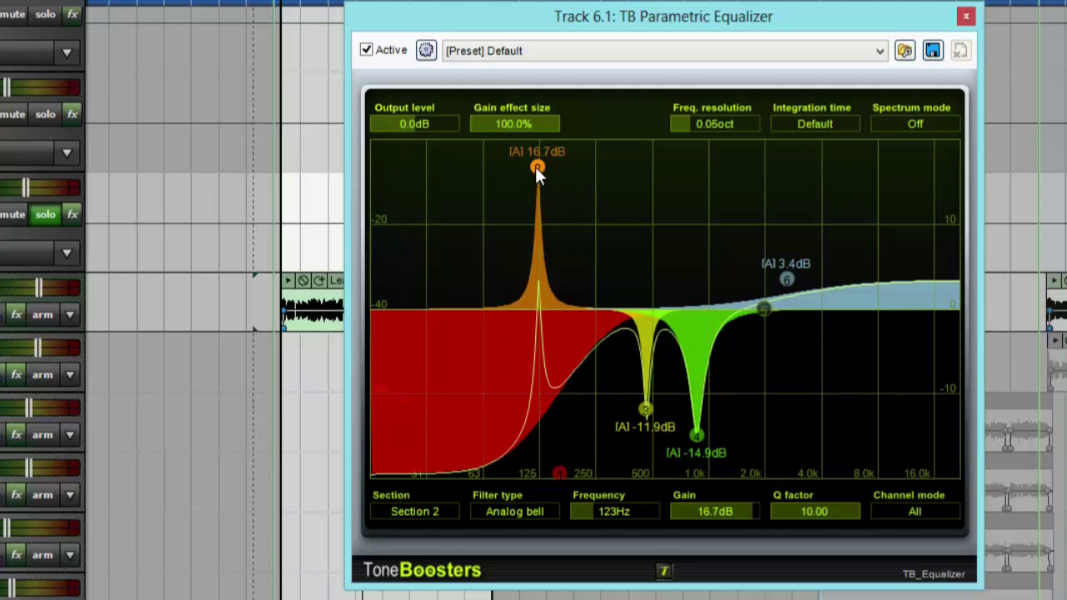
mouse_move(536, 167)
mouse_down()
mouse_move(540, 227)
mouse_move(539, 165)
mouse_up()
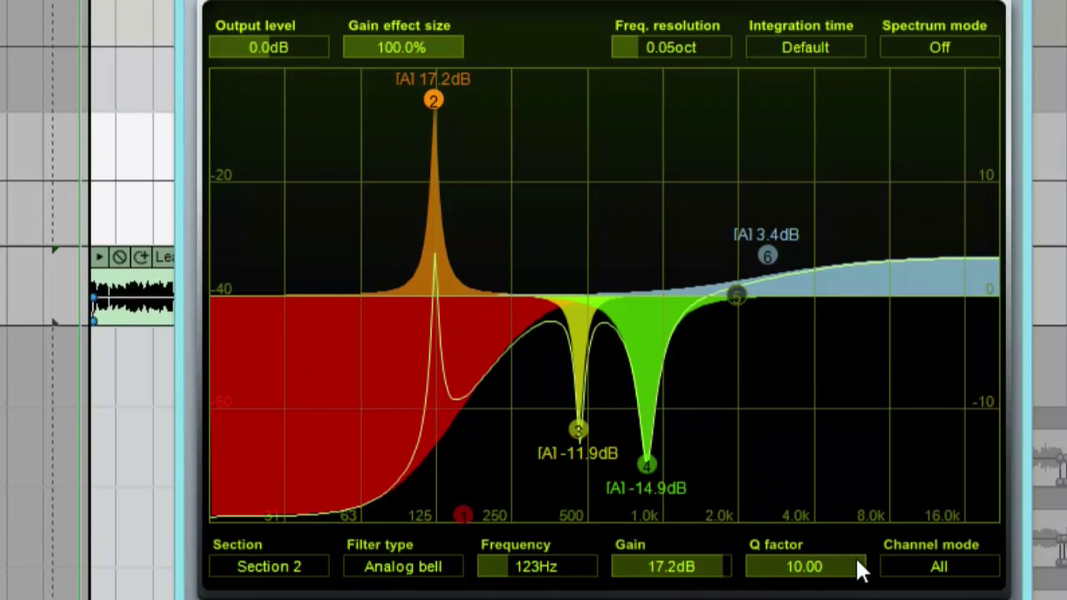
- Widen Vox 1's Section 2 bell to Q 0.12 and sweep it, settling near 10.1 dB at 464 Hz
drag(857, 563, 638, 563)
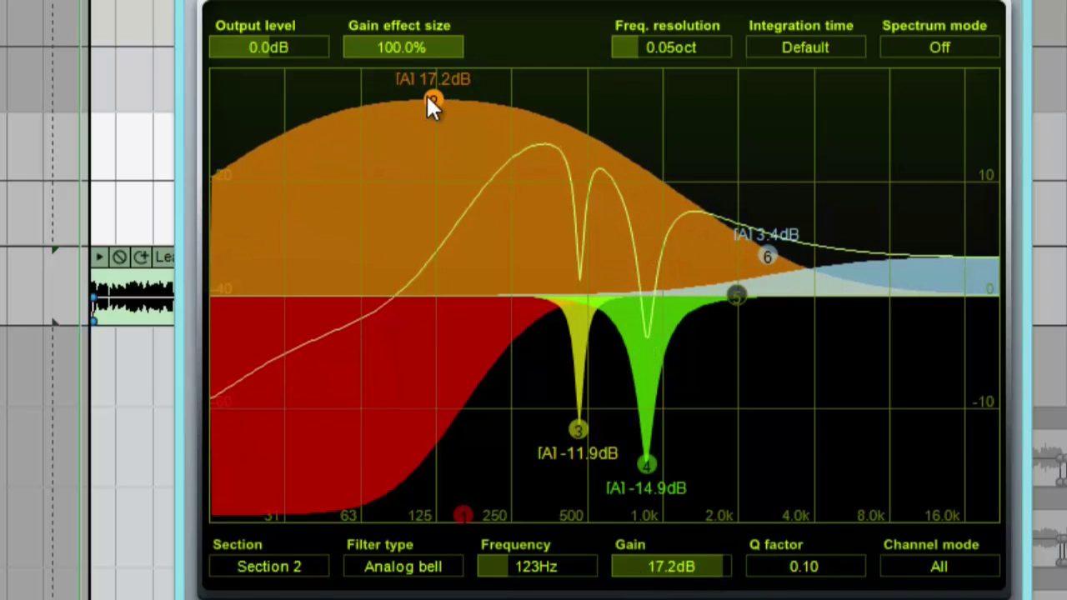
drag(427, 96, 570, 103)
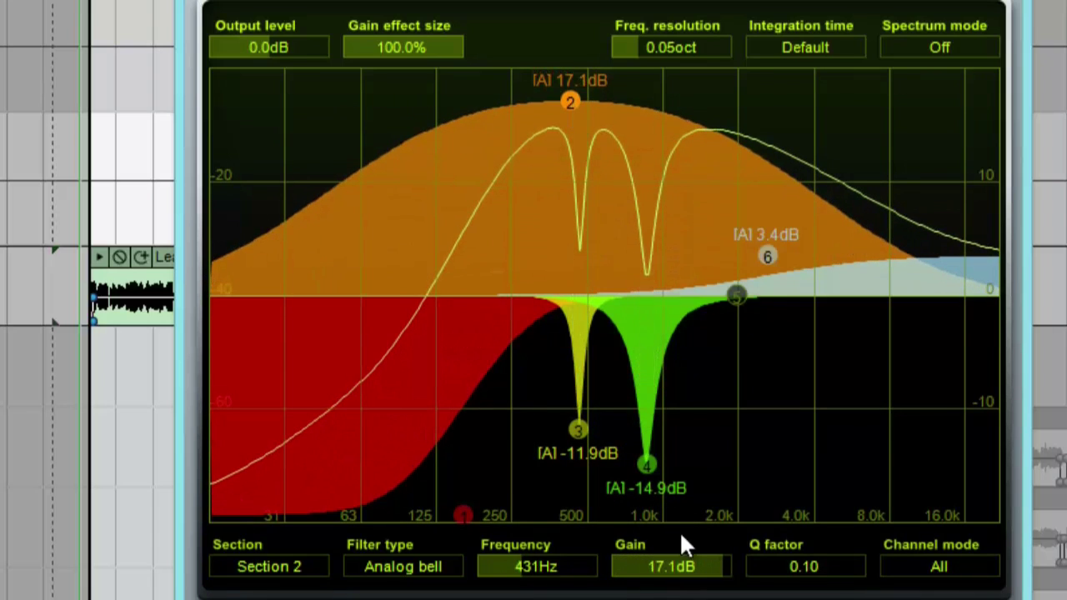
drag(771, 558, 644, 510)
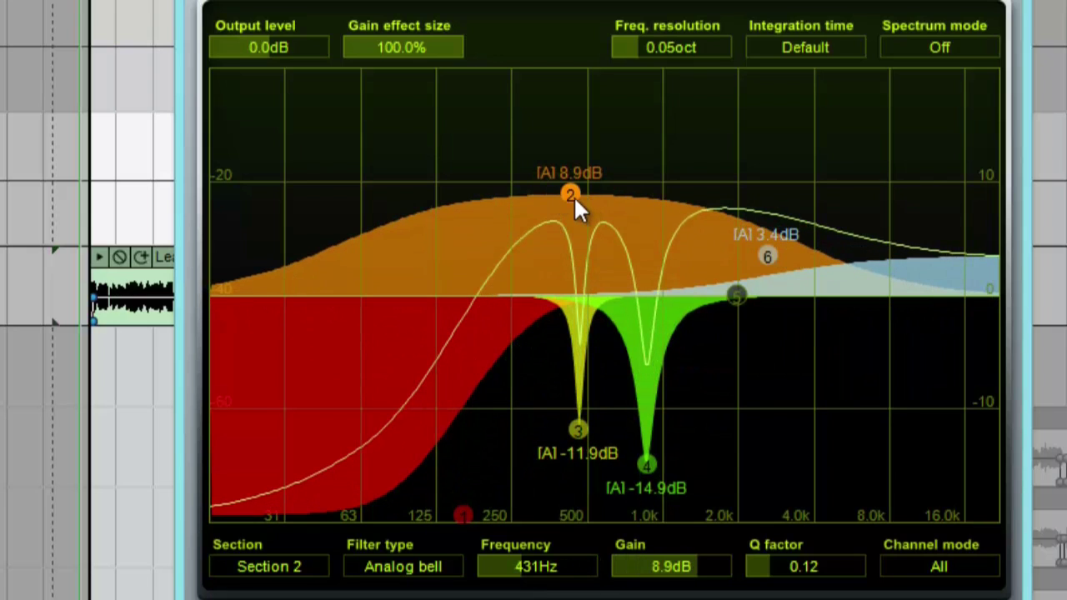
mouse_move(574, 199)
mouse_down()
mouse_move(571, 133)
mouse_move(586, 246)
mouse_move(584, 423)
mouse_move(562, 201)
mouse_up()
drag(516, 559, 484, 382)
drag(447, 200, 582, 183)
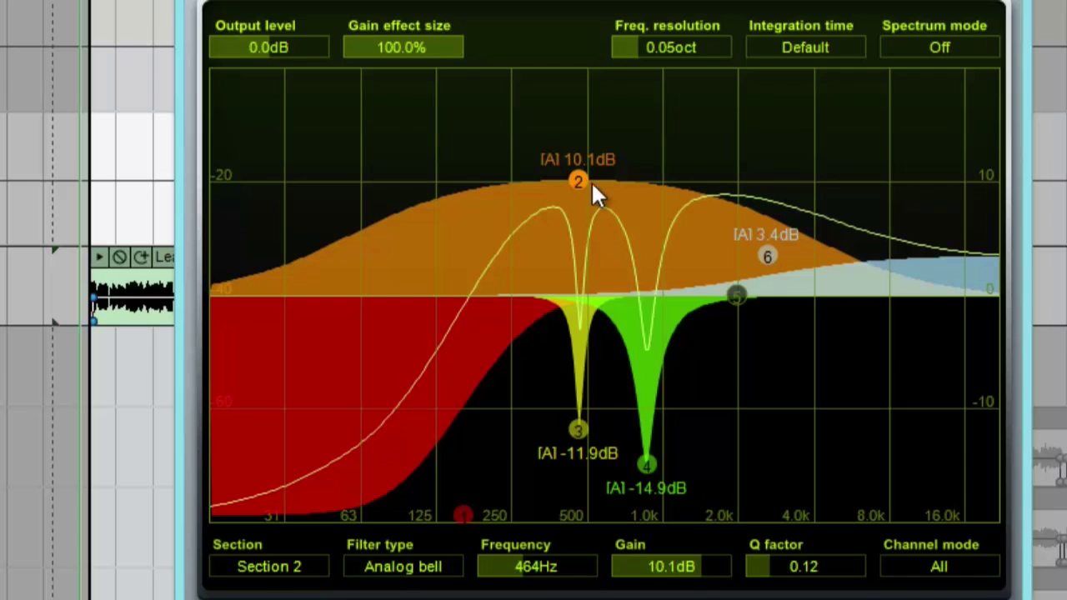
- Sweep the Section 2 frequency between about 983 Hz and 213 Hz, then shift the equalizer window left
mouse_move(523, 558)
mouse_down()
mouse_move(547, 552)
mouse_move(538, 567)
mouse_move(519, 560)
mouse_move(518, 574)
mouse_up()
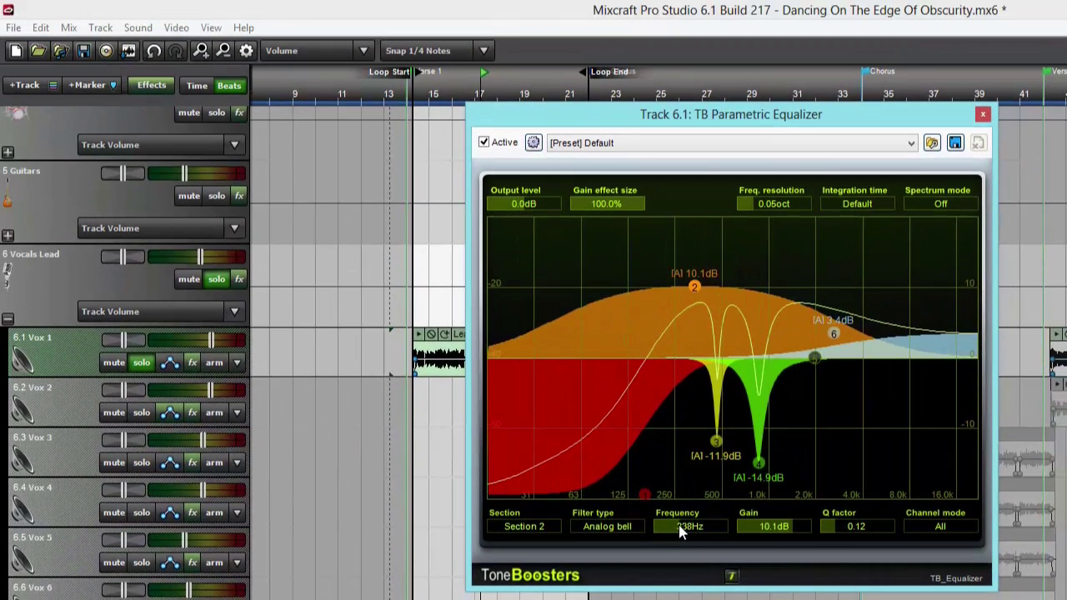
drag(680, 532, 676, 534)
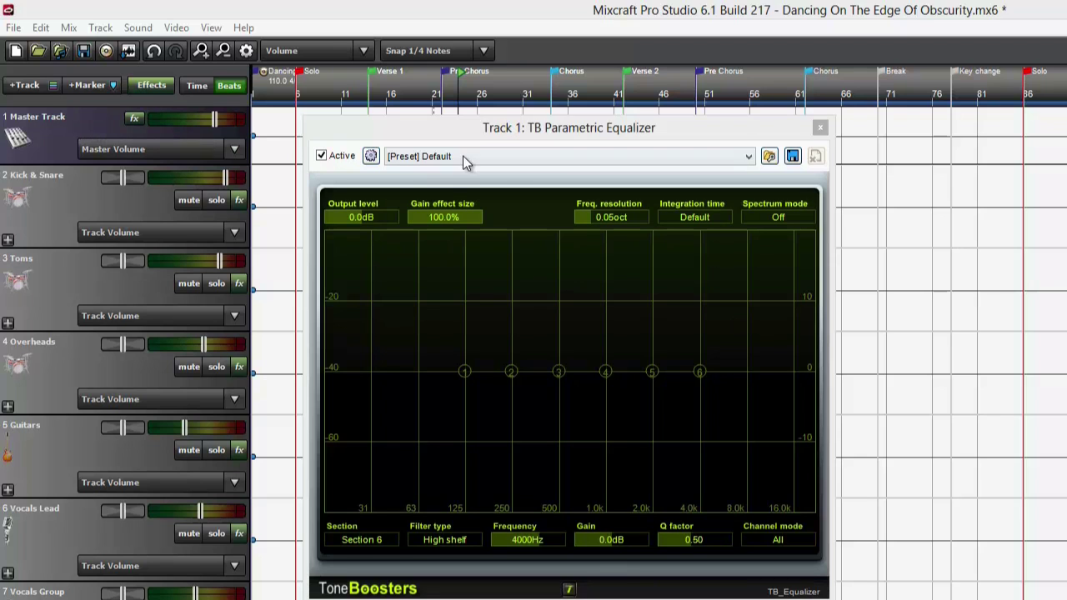
drag(484, 129, 457, 127)
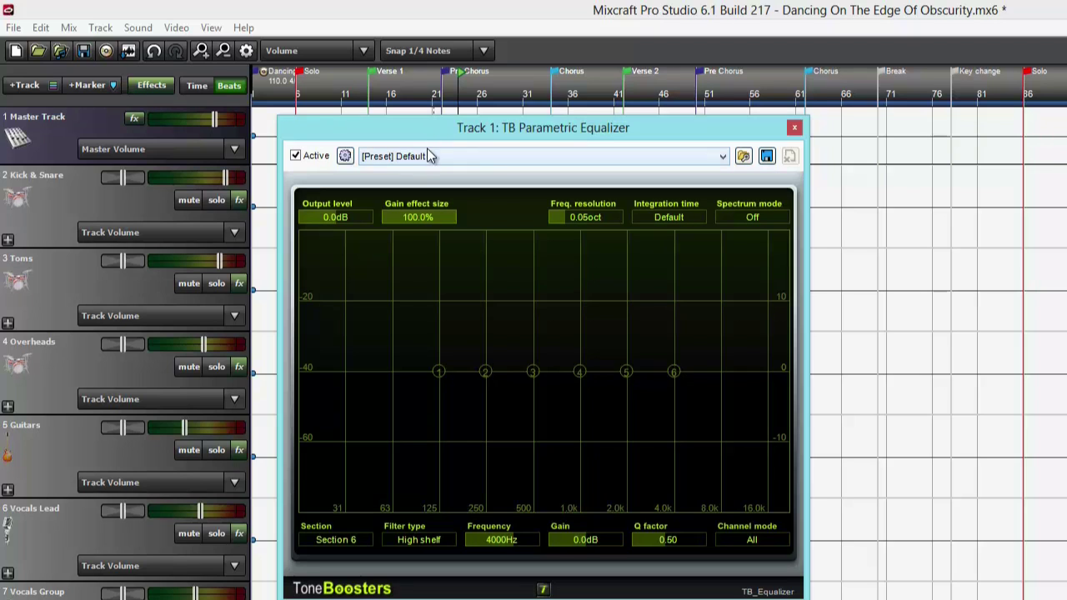
drag(426, 131, 415, 130)
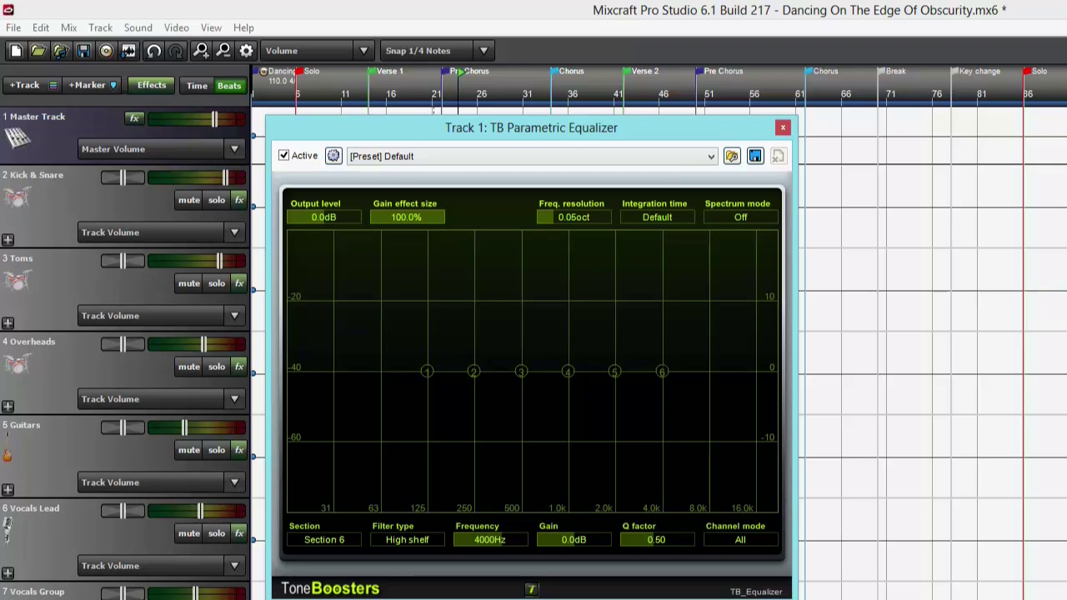
key(space)
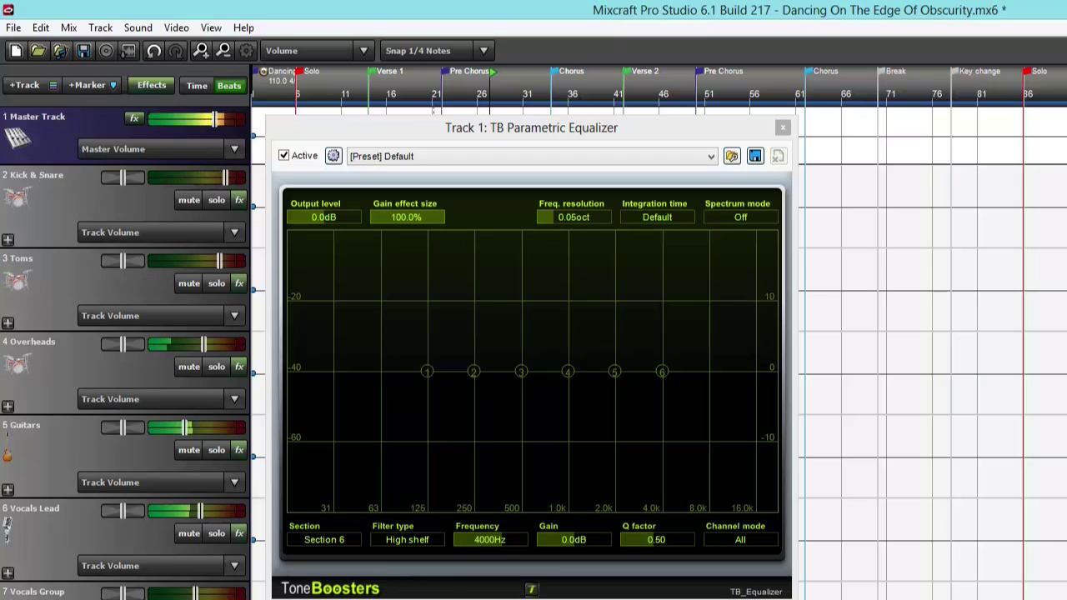
key(space)
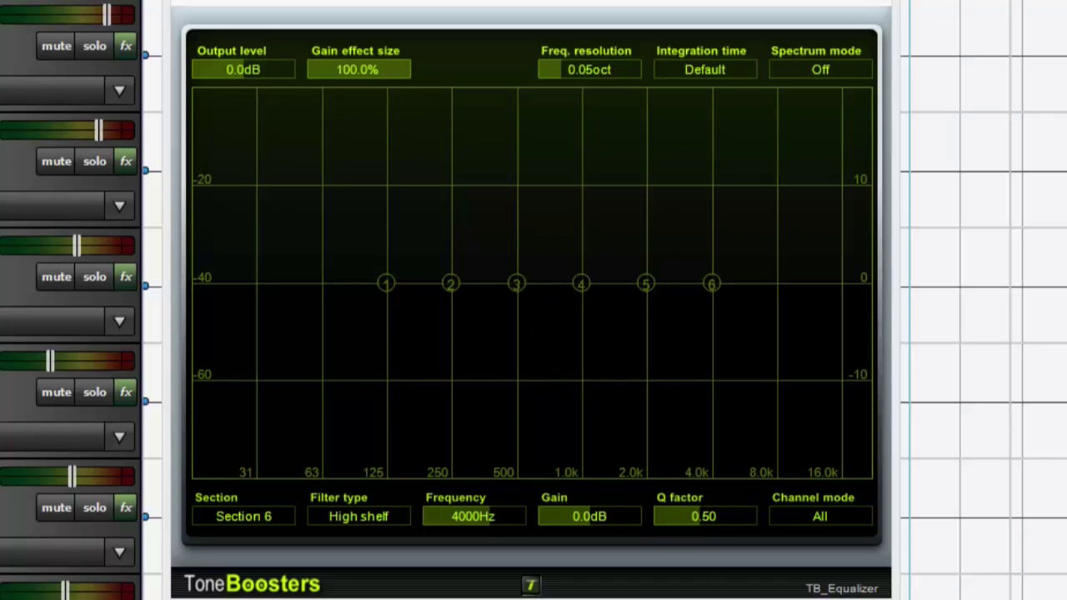
drag(711, 284, 679, 237)
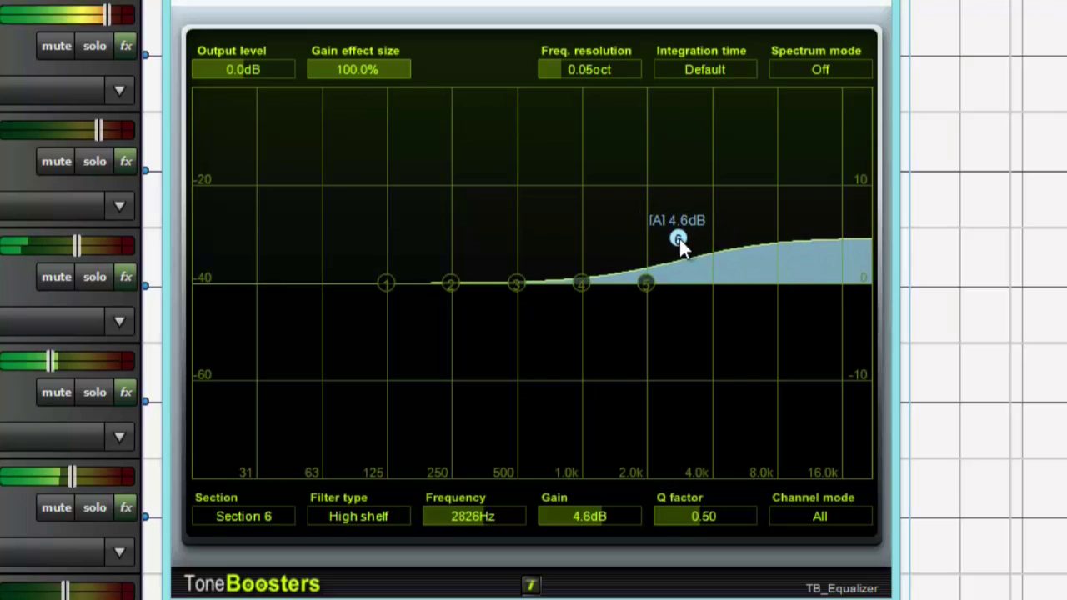
- Boost the master's Section 1 low shelf to 3.3 dB at 139 Hz and cut Section 3 to -4.8 dB at 519 Hz
drag(384, 278, 397, 250)
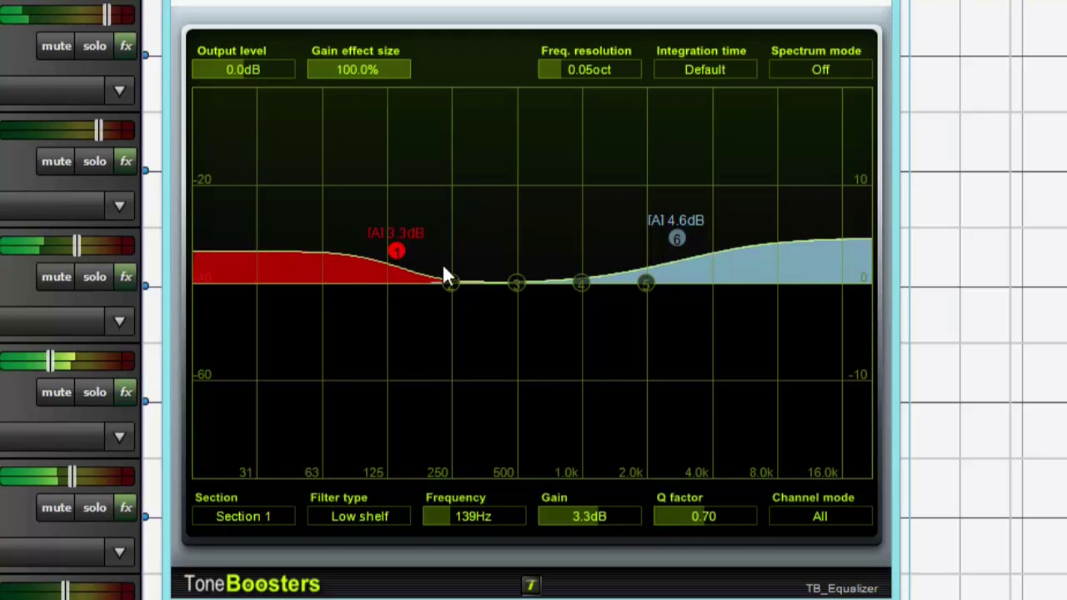
drag(517, 283, 524, 325)
drag(525, 352, 521, 329)
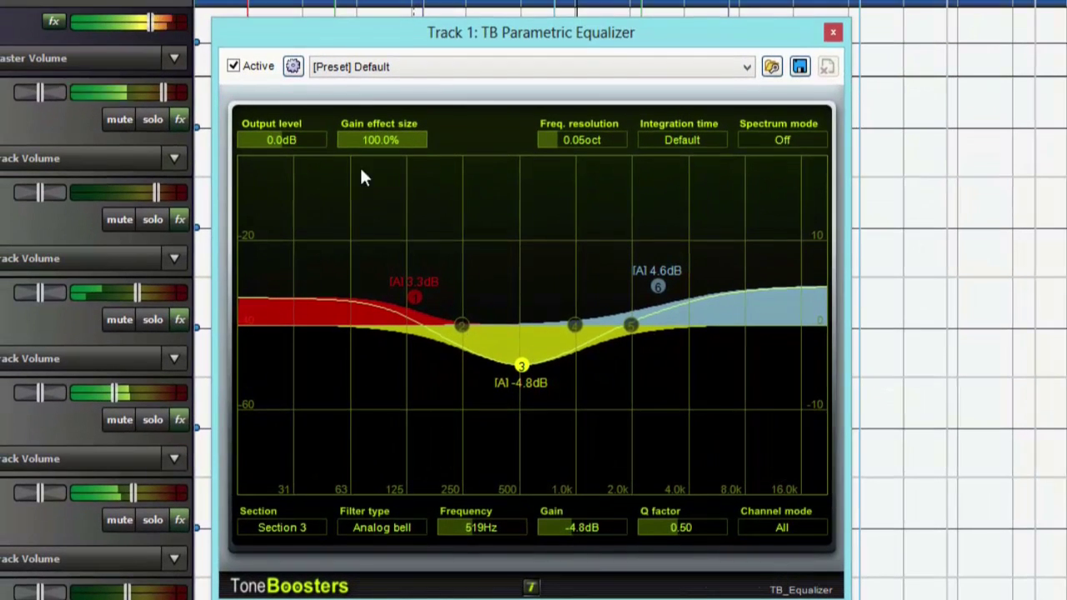
click(234, 66)
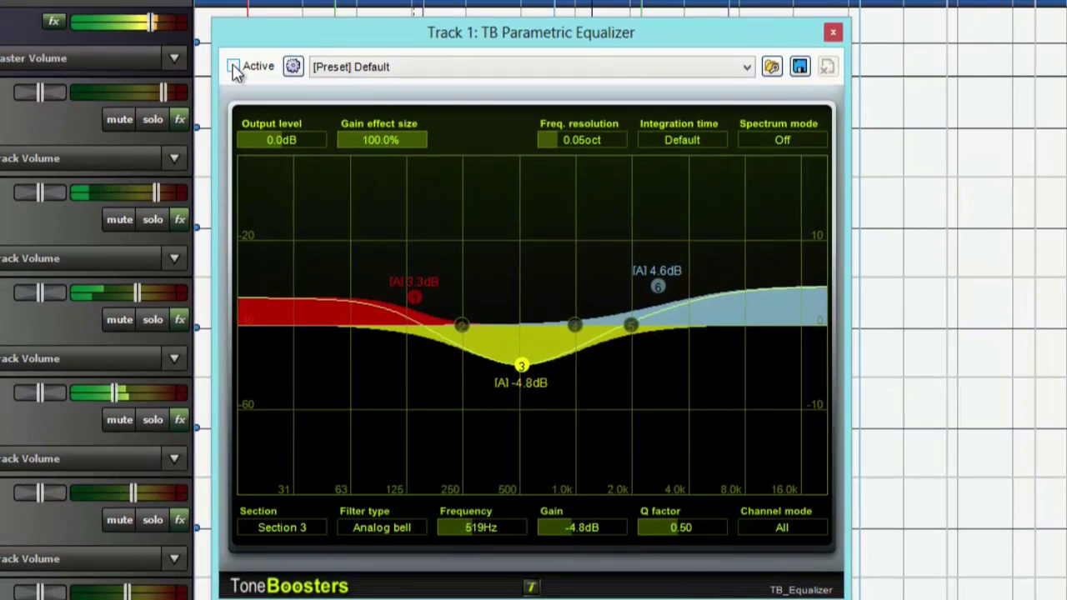
click(235, 68)
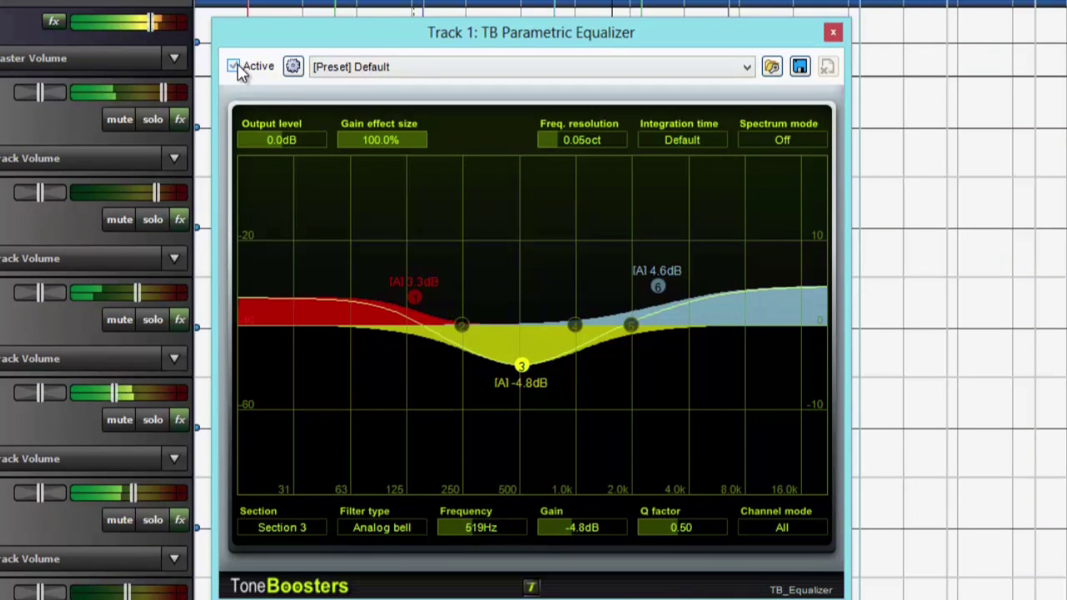
click(234, 67)
click(235, 66)
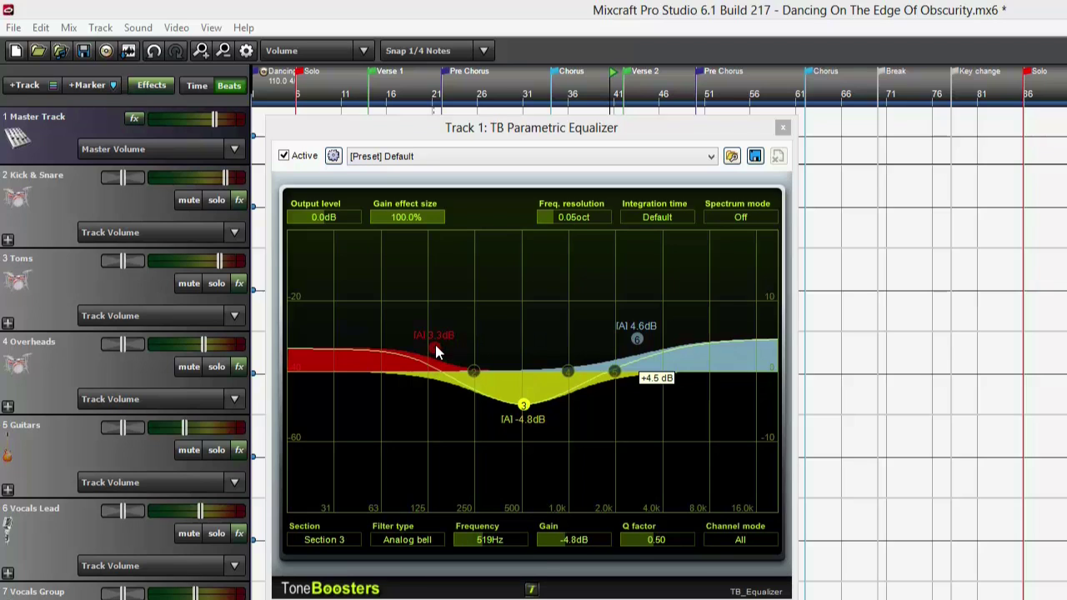
click(700, 130)
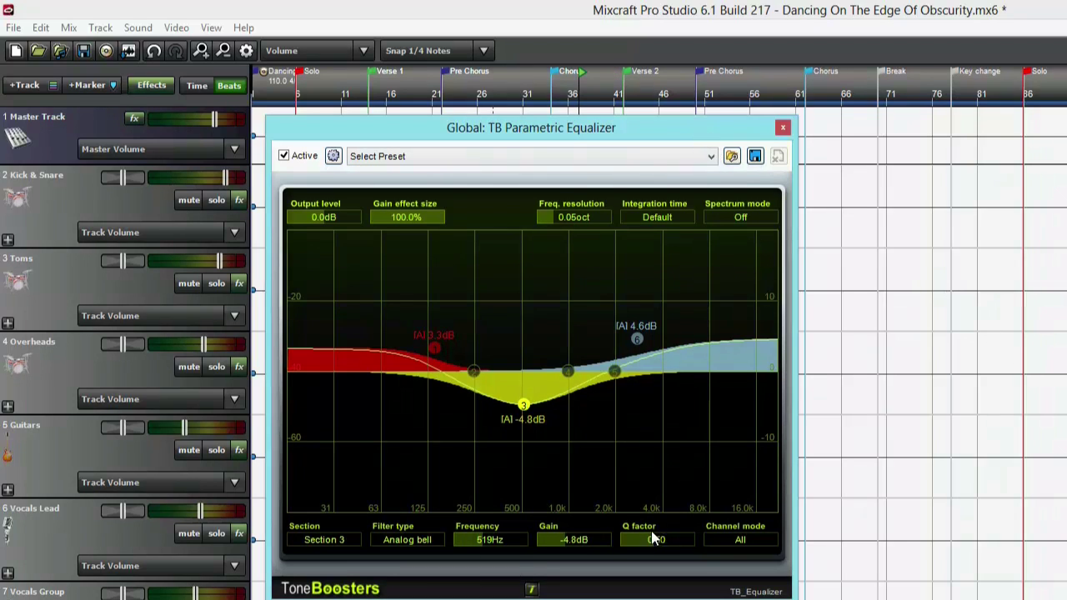
- Narrow the master's Section 3 band to Q 10 and sweep it as a boosted peak
drag(648, 542, 782, 545)
drag(523, 404, 528, 310)
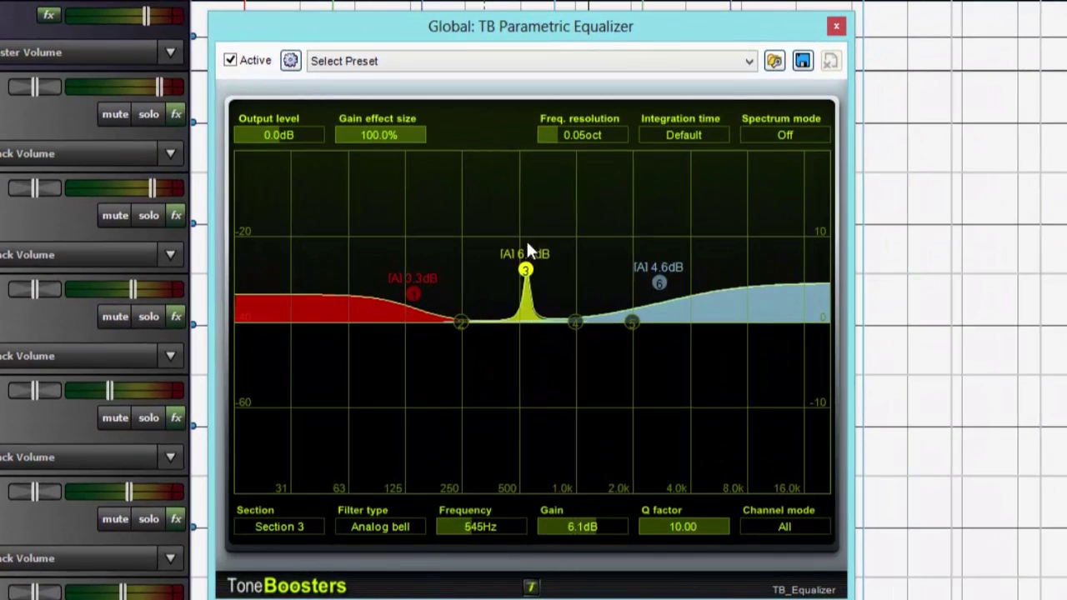
drag(527, 244, 523, 424)
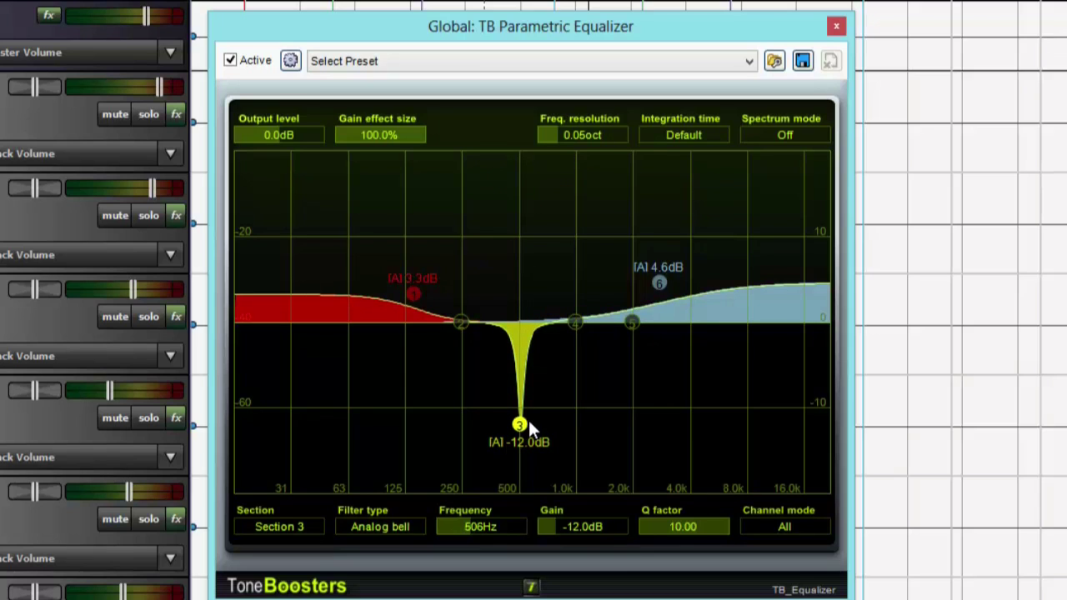
- Widen Section 3 to Q 0.56 and set it as a -4.8 dB cut at 901 Hz
drag(526, 395, 542, 361)
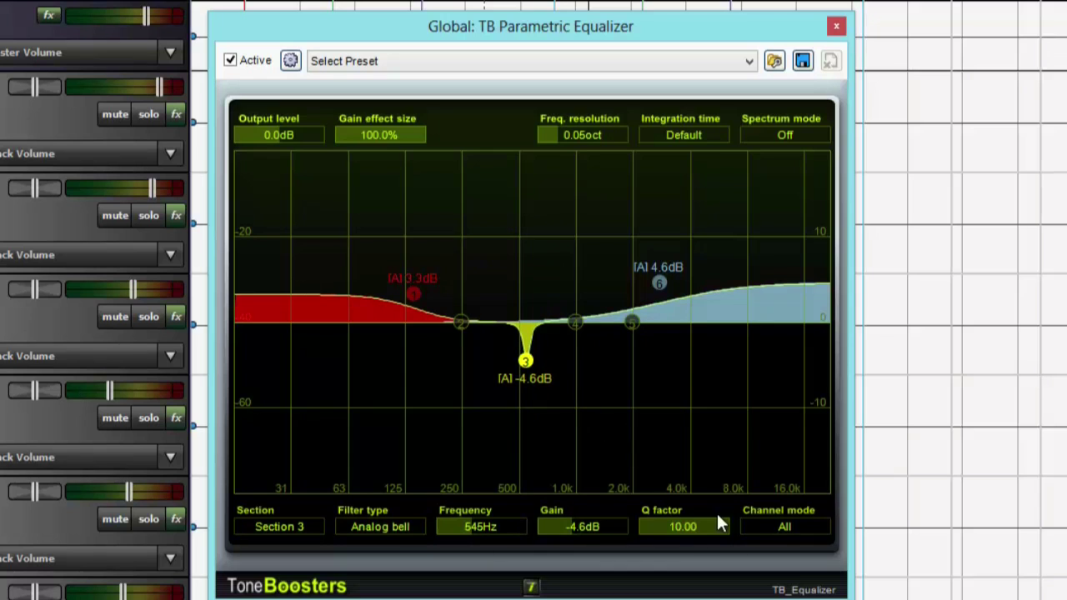
drag(723, 531, 614, 531)
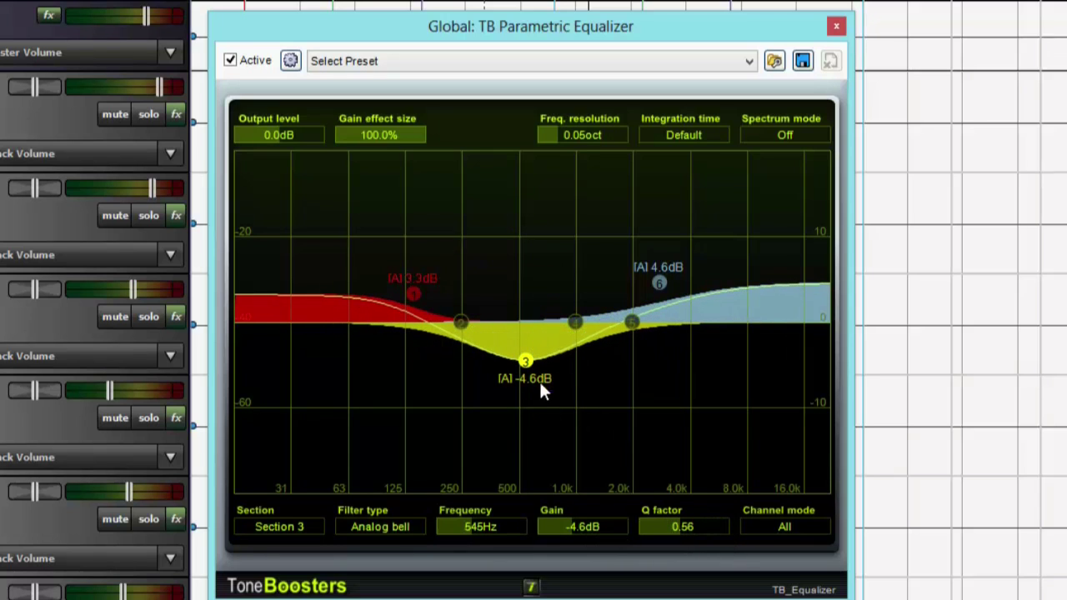
drag(532, 367, 524, 299)
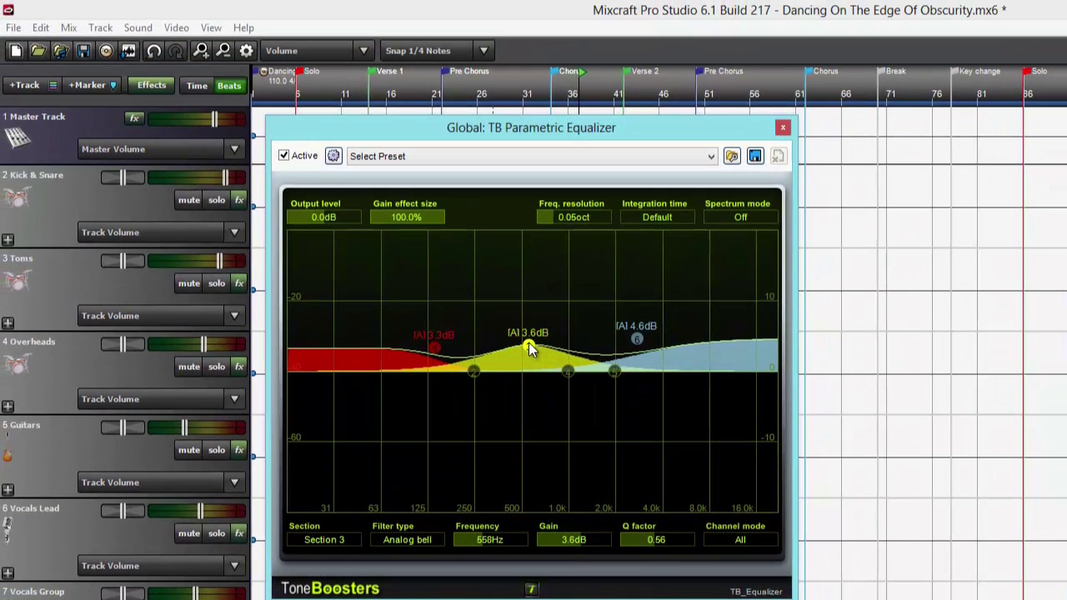
drag(529, 343, 560, 405)
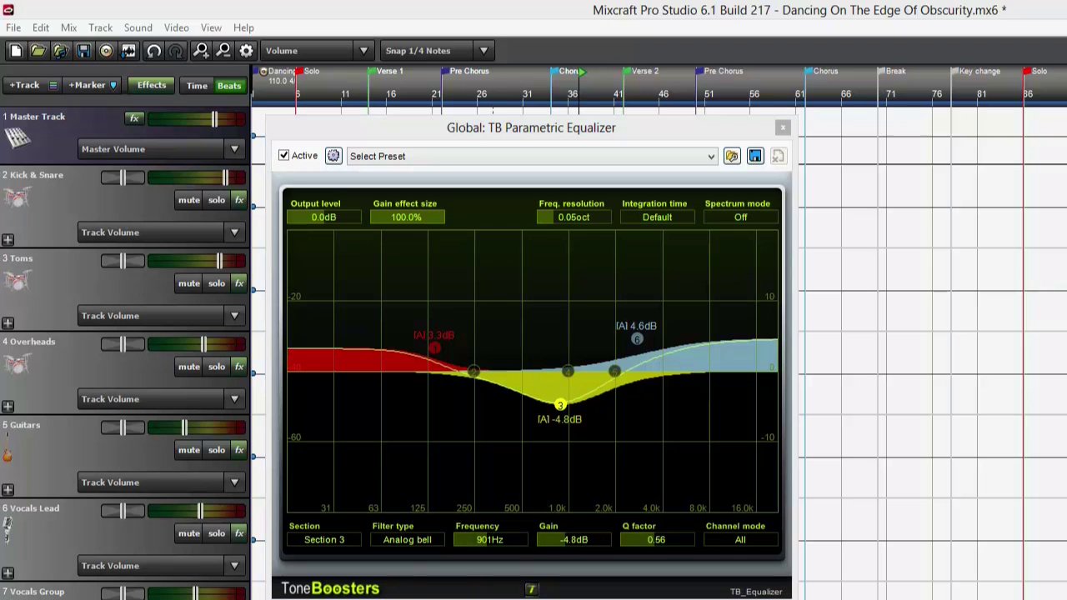